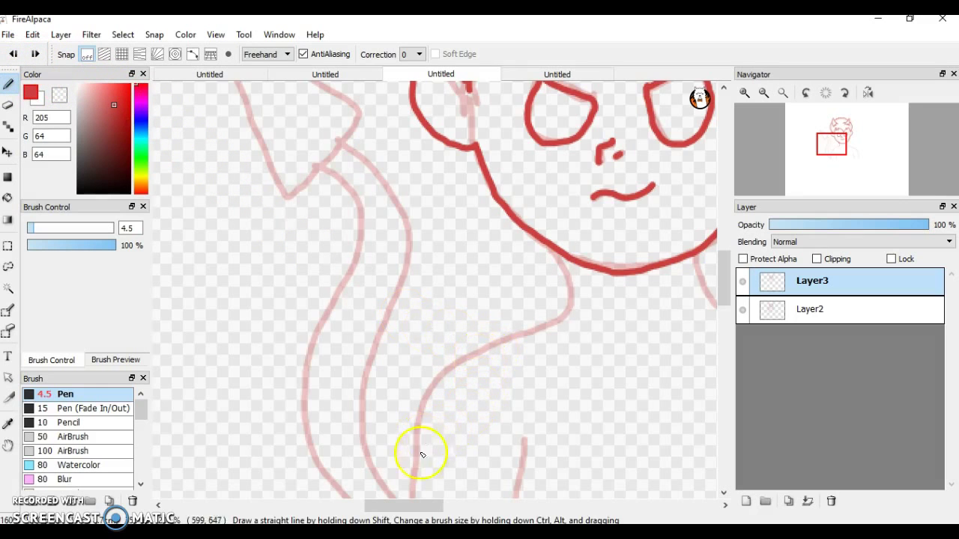
Step: Trace the character's left-hand arm, shoulder and neck line over the faint sketch with the red 4.5 Pen
mouse_move(411, 495)
mouse_down()
mouse_move(422, 419)
mouse_move(447, 376)
mouse_move(550, 325)
mouse_move(572, 294)
mouse_up()
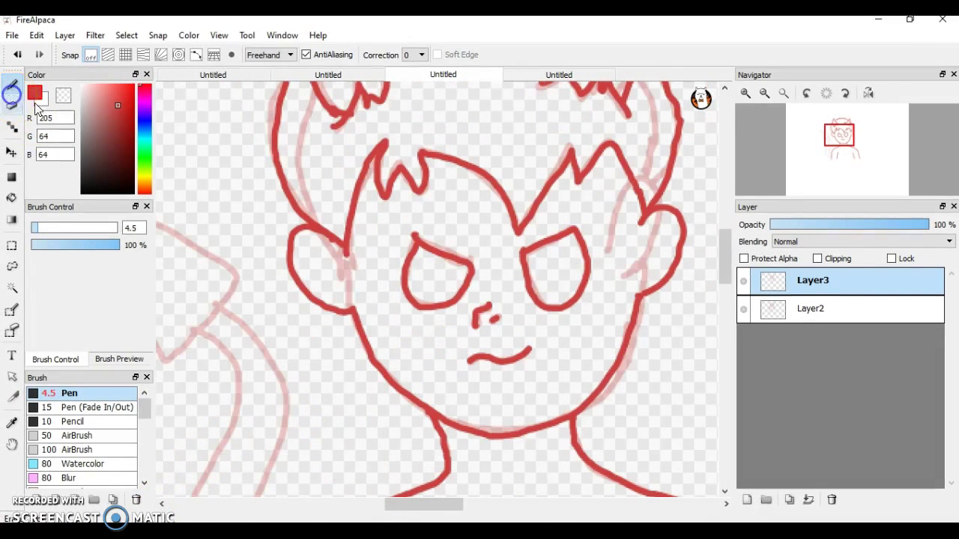
Step: Erase the red outline of the left-hand eye on Layer3, leaving the sketch beneath it
mouse_move(410, 228)
mouse_down()
mouse_move(407, 257)
mouse_move(417, 227)
mouse_up()
click(15, 56)
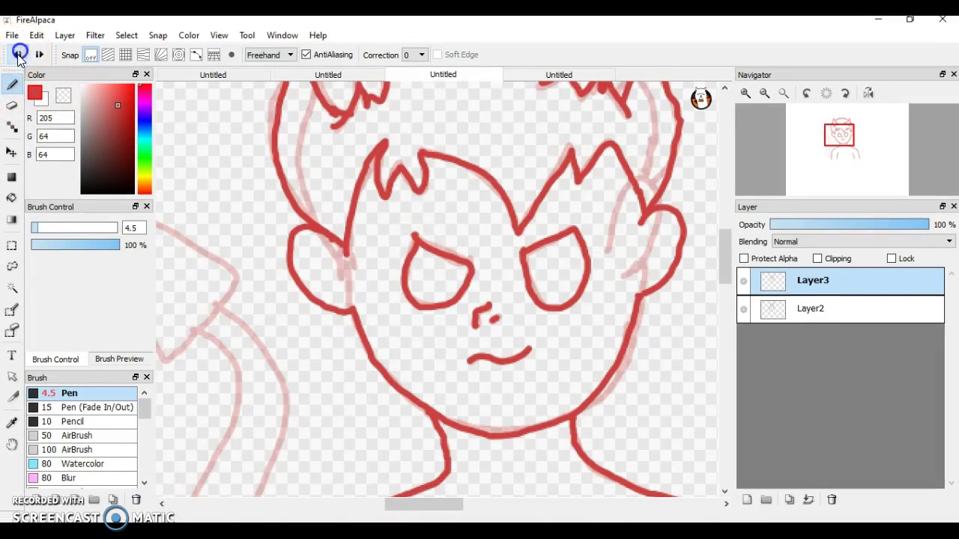
click(12, 106)
mouse_move(421, 235)
mouse_down()
mouse_move(396, 289)
mouse_move(424, 312)
mouse_move(463, 275)
mouse_move(470, 255)
mouse_move(459, 245)
mouse_move(457, 258)
mouse_move(482, 265)
mouse_move(449, 317)
mouse_move(459, 298)
mouse_move(428, 298)
mouse_up()
click(12, 84)
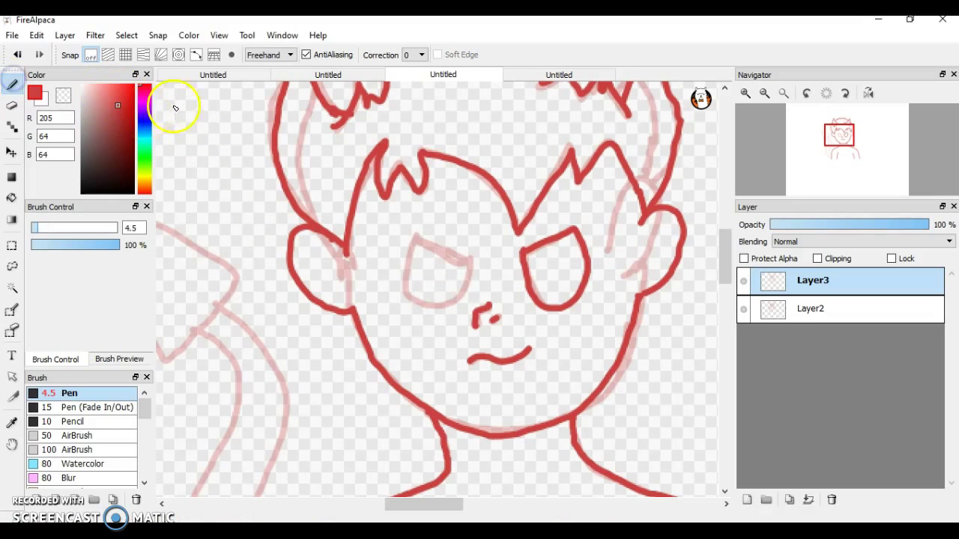
click(473, 257)
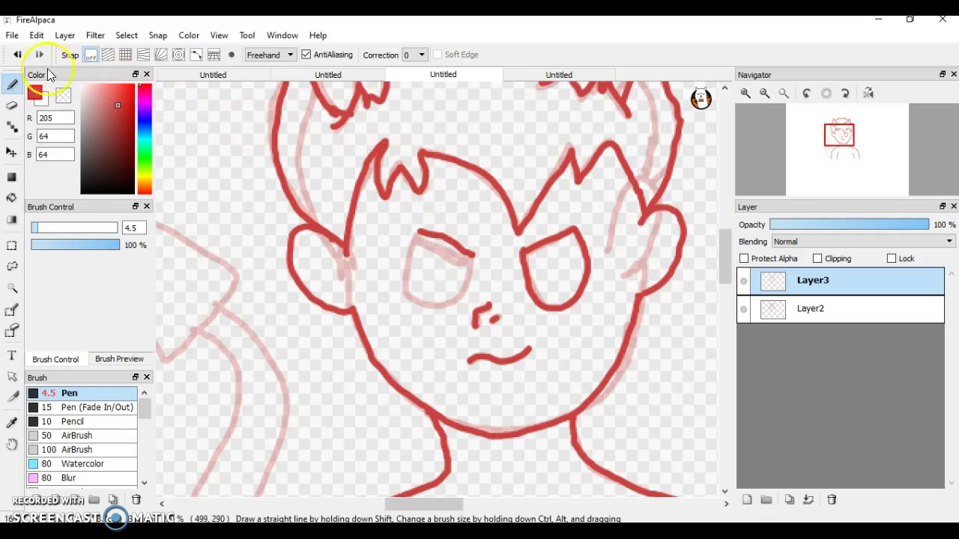
click(17, 55)
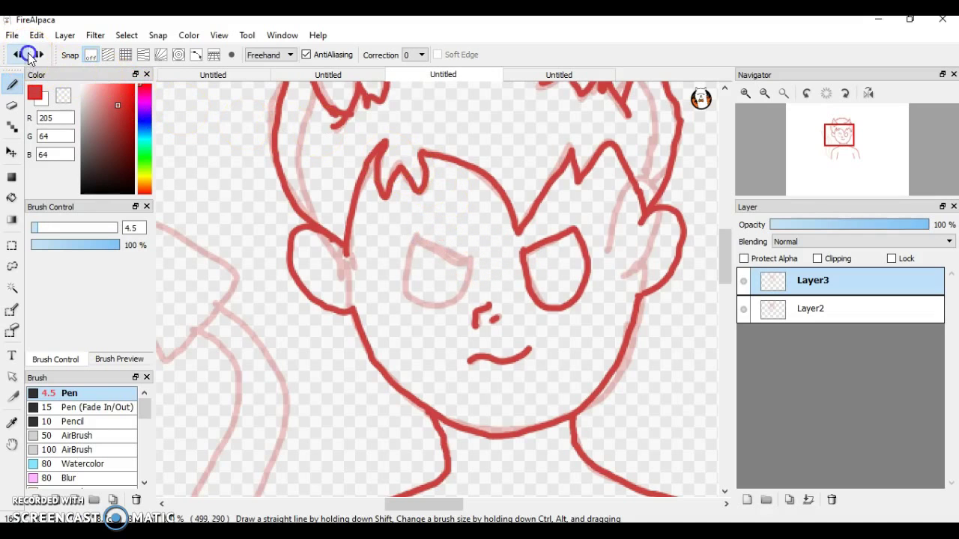
click(468, 252)
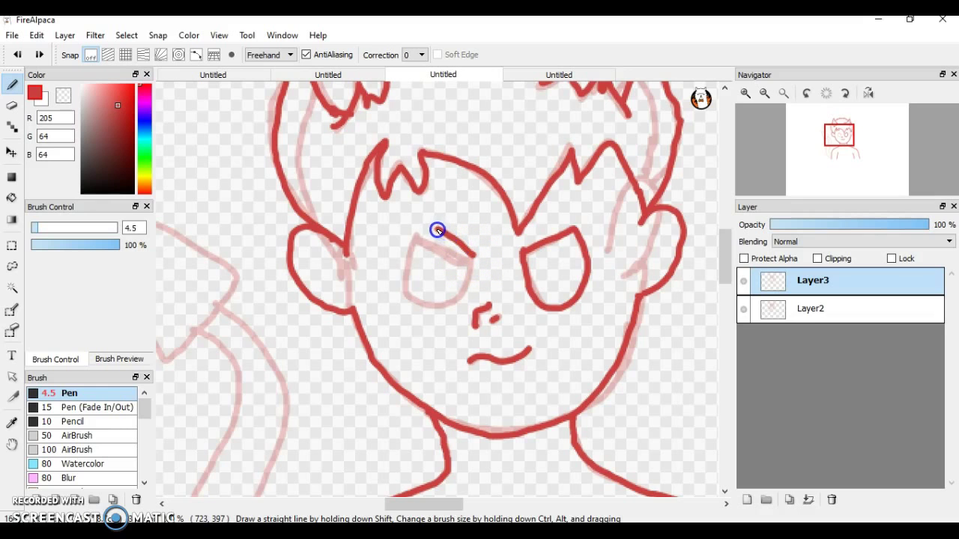
click(17, 55)
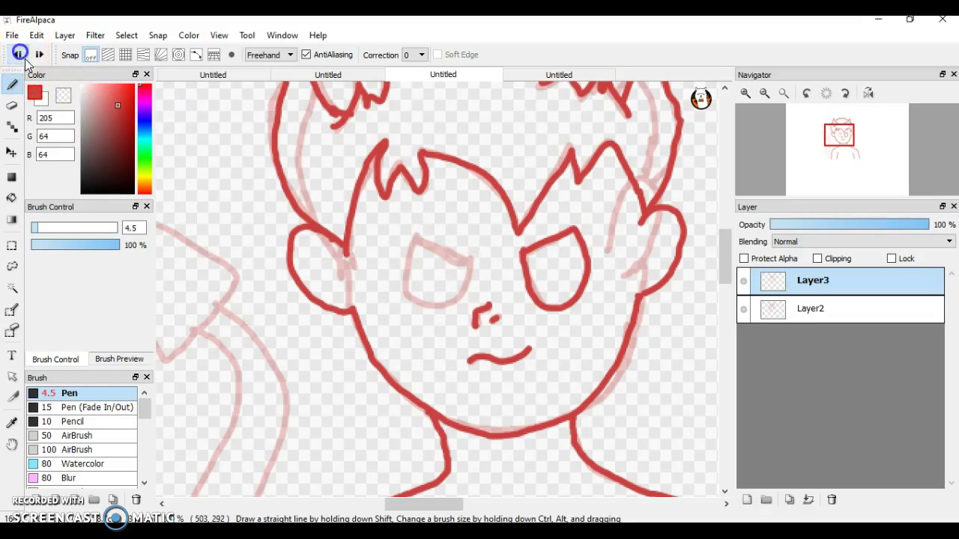
mouse_move(472, 258)
mouse_down()
mouse_move(421, 226)
mouse_move(404, 264)
mouse_move(413, 304)
mouse_move(430, 309)
mouse_move(460, 279)
mouse_up()
click(17, 55)
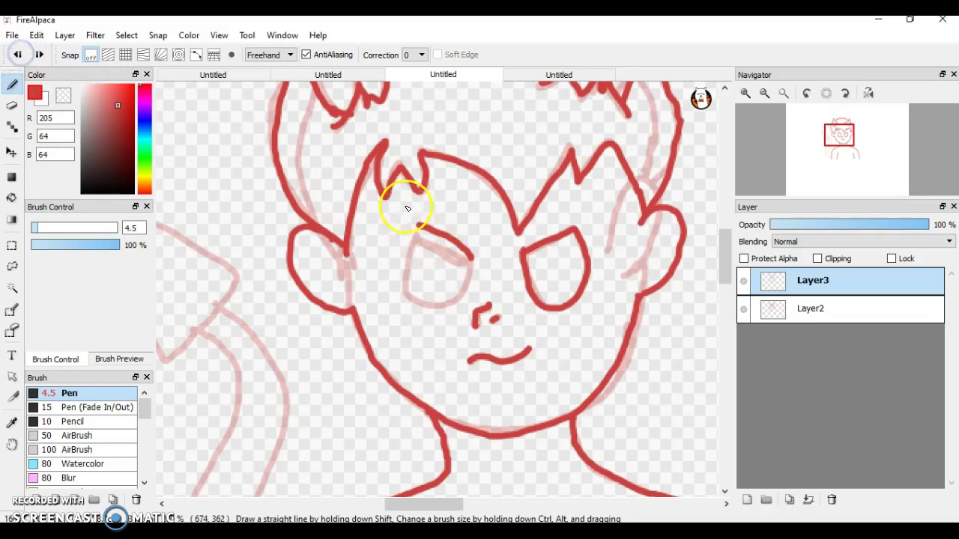
click(417, 229)
mouse_move(411, 244)
mouse_down()
mouse_move(419, 309)
mouse_move(439, 312)
mouse_move(456, 303)
mouse_move(470, 257)
mouse_up()
click(400, 231)
click(17, 54)
click(17, 55)
Step: Redraw the left-hand eye's outline in red with a curved upper lid placed slightly above the sketch
drag(416, 225, 472, 259)
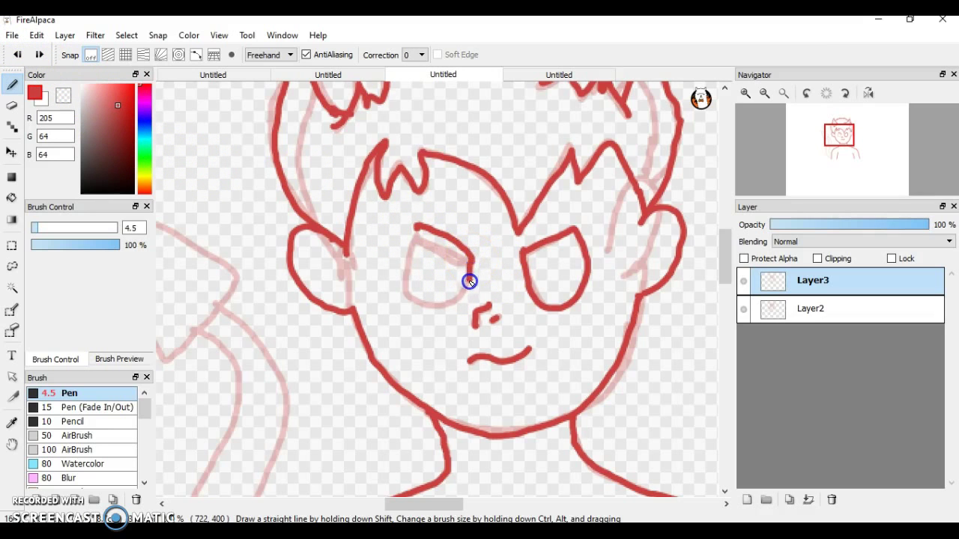
drag(412, 306, 406, 296)
click(417, 225)
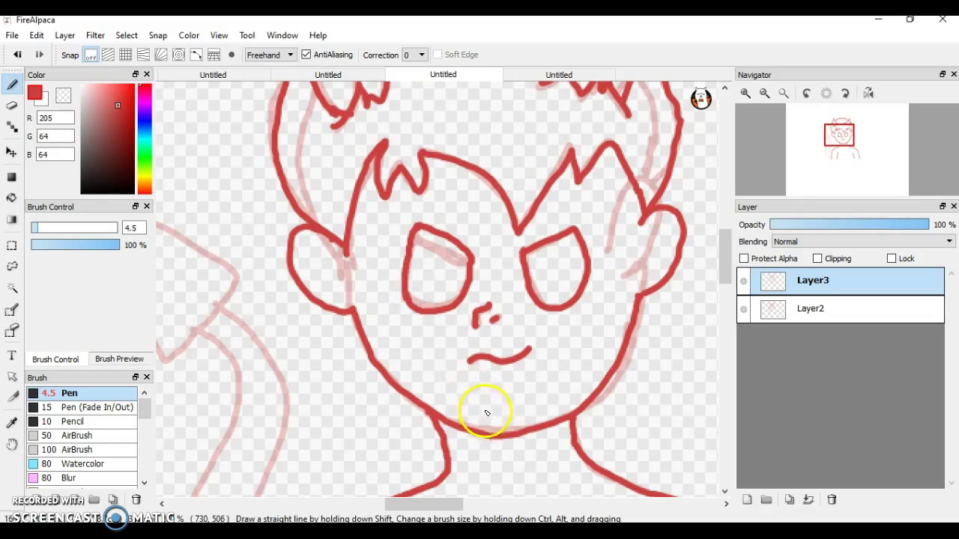
click(18, 55)
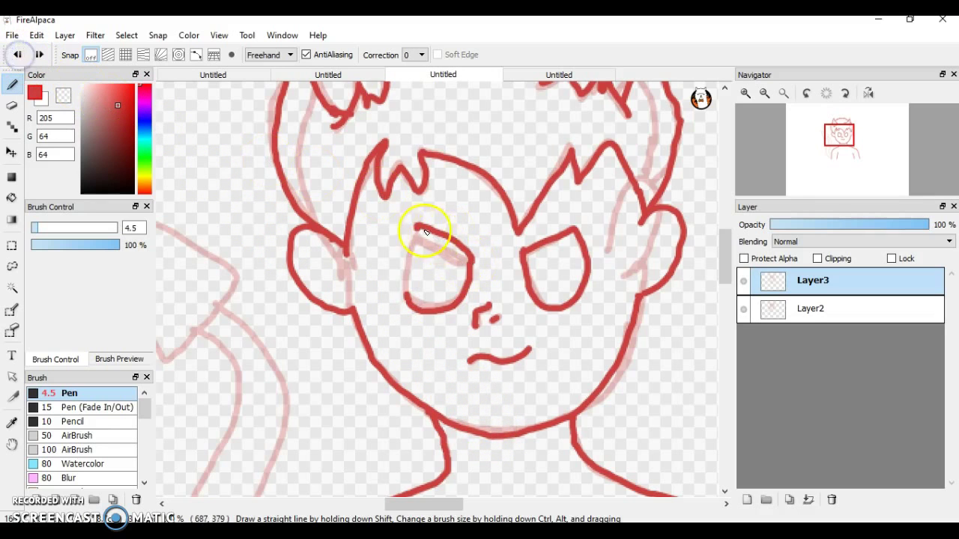
click(20, 57)
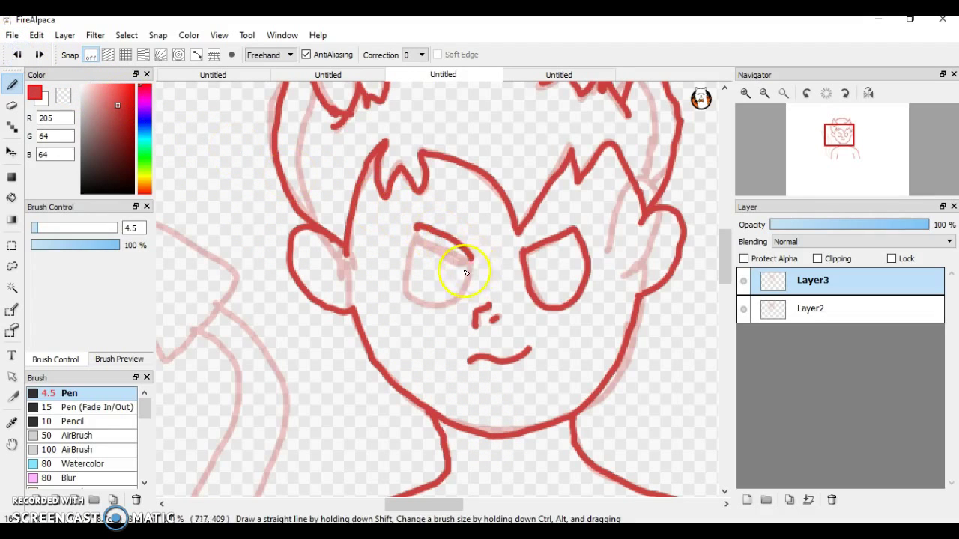
mouse_move(468, 260)
mouse_down()
mouse_move(467, 280)
mouse_move(425, 305)
mouse_up()
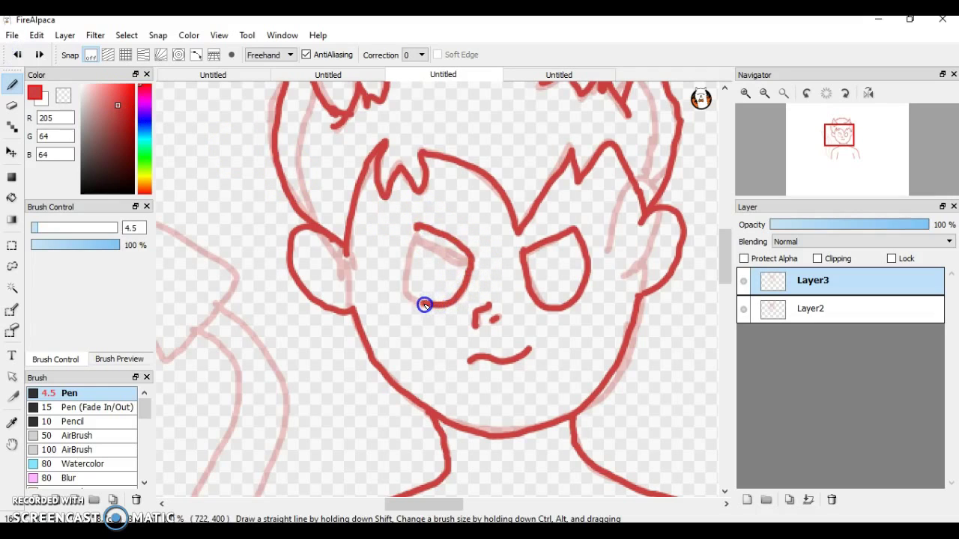
drag(419, 227, 405, 288)
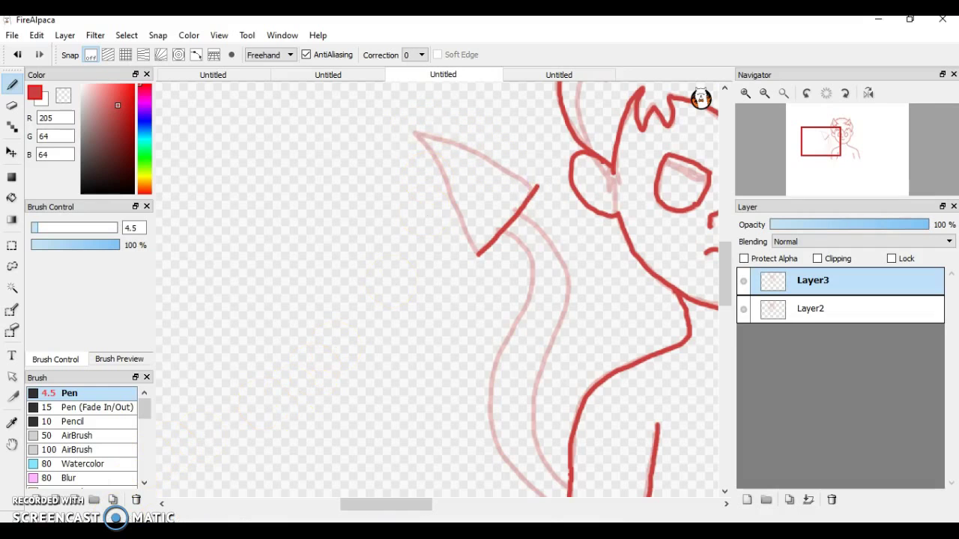
Step: Trace the two long sides of the arrow-shaped tail tip in red over the faint sketch
drag(414, 132, 453, 199)
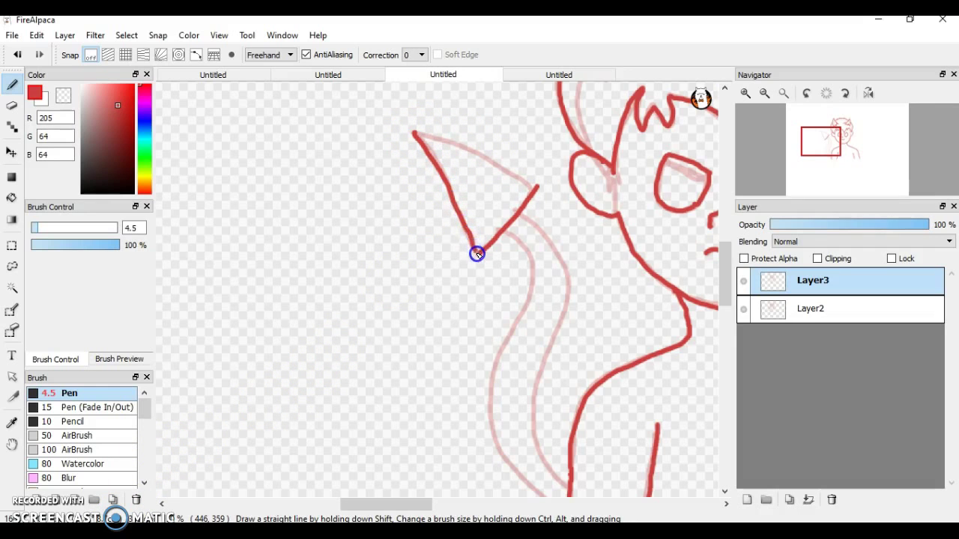
click(418, 135)
drag(426, 138, 537, 189)
Step: Trace both curved edges of the tail in red from the arrow-shaped tip down to the body
drag(726, 282, 726, 297)
drag(512, 167, 507, 166)
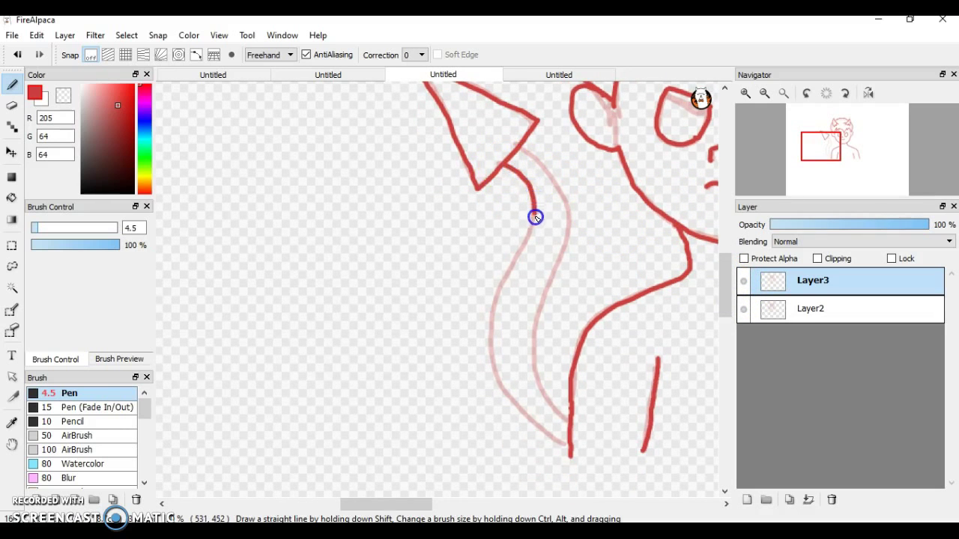
mouse_move(520, 260)
mouse_down()
mouse_move(495, 326)
mouse_move(498, 373)
mouse_move(539, 436)
mouse_move(569, 455)
mouse_up()
drag(524, 144, 525, 148)
drag(571, 208, 539, 306)
drag(533, 339, 538, 373)
drag(569, 421, 571, 424)
Step: Draw a curved red iris line inside each of the character's eyes
drag(360, 504, 440, 505)
drag(724, 301, 726, 278)
click(385, 211)
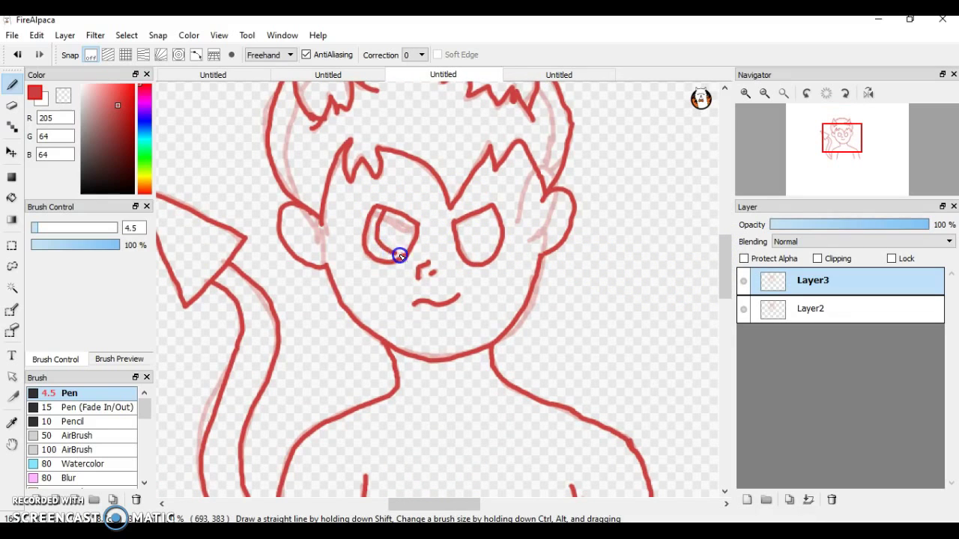
mouse_move(492, 209)
mouse_down()
mouse_move(452, 225)
mouse_move(490, 255)
mouse_up()
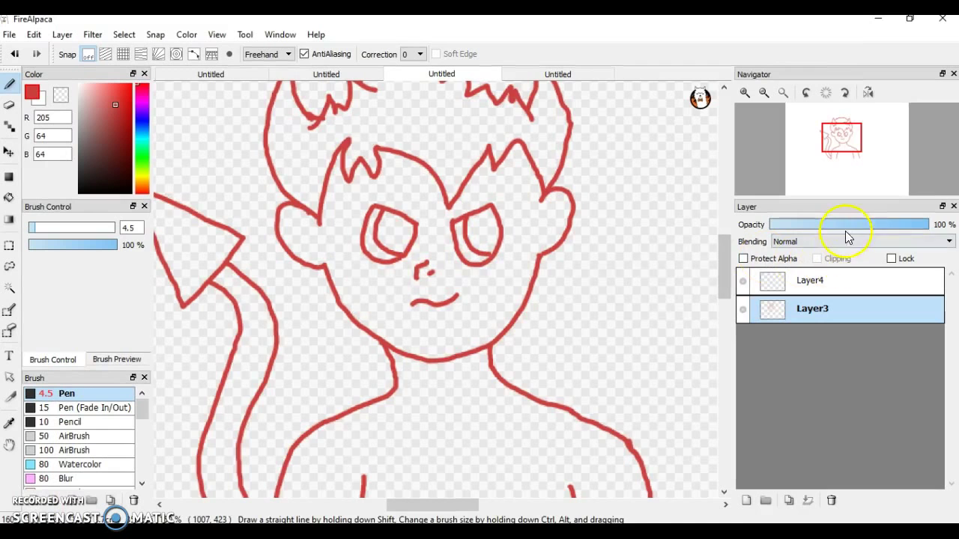
Step: Lower Layer3's opacity to 27% and make Layer4 the active layer
click(845, 224)
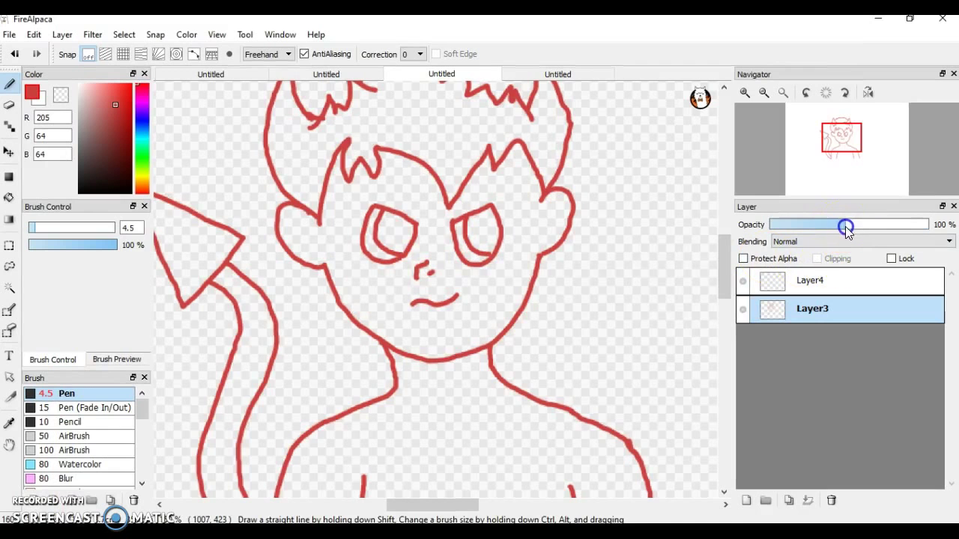
drag(827, 227, 815, 228)
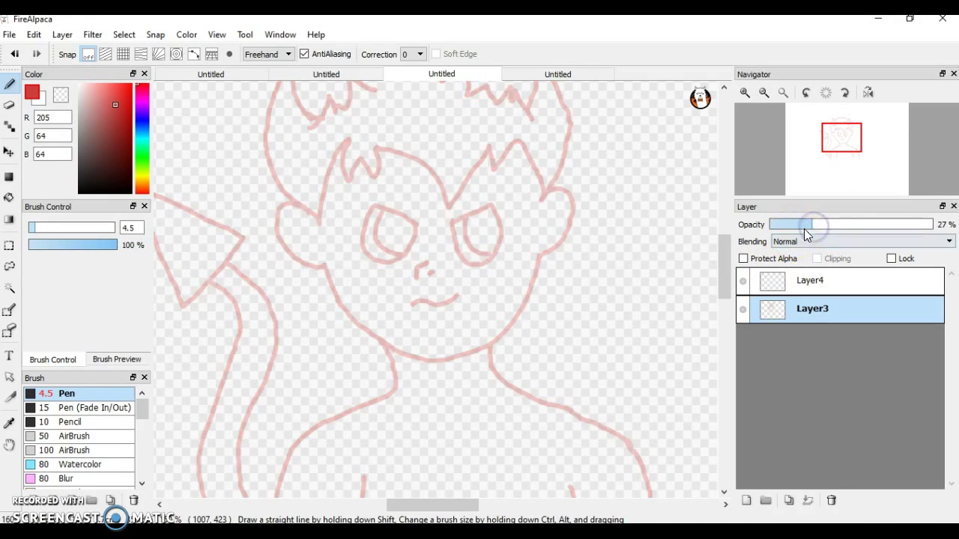
click(808, 281)
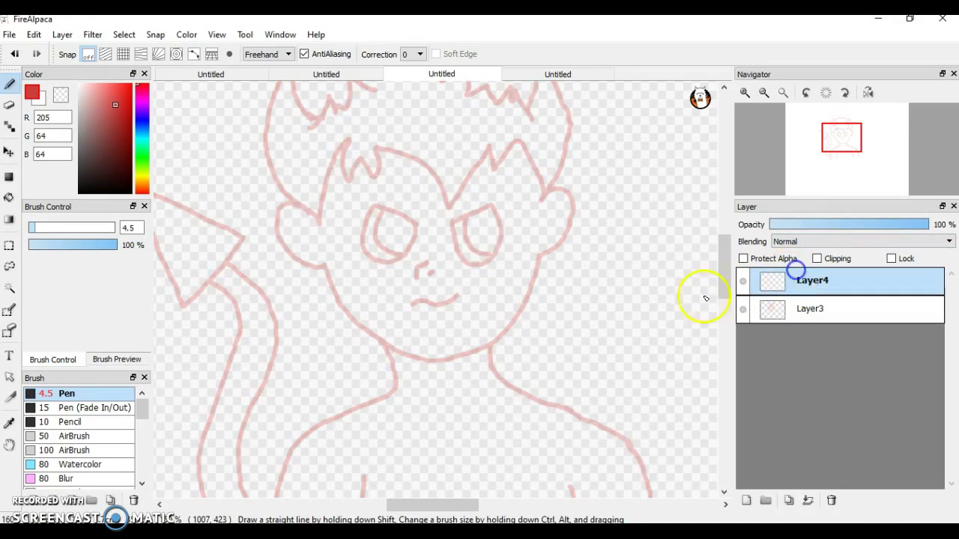
Step: Set the pen color to dark red (46, 0, 0) and trace the fringe's left edge and the head's left side on Layer4
drag(455, 505, 449, 505)
click(118, 155)
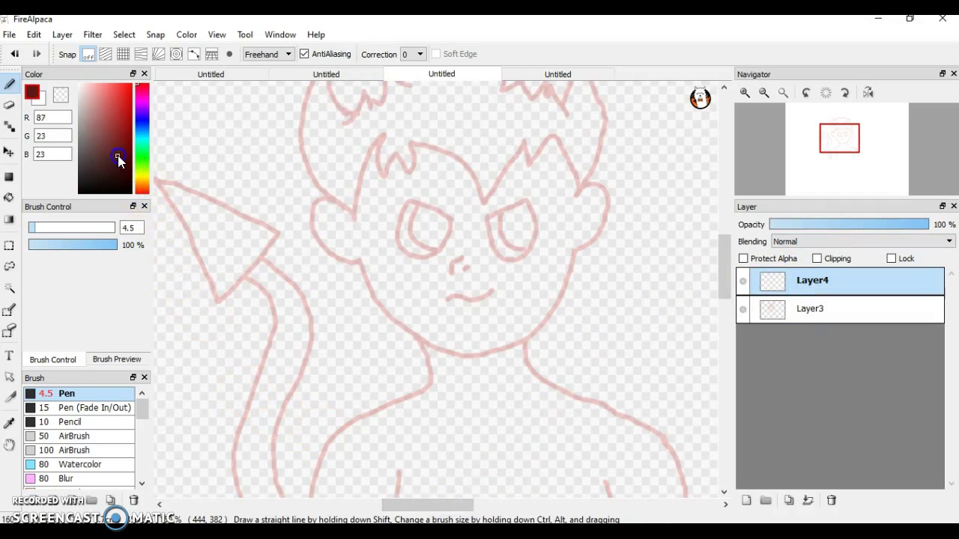
drag(375, 145, 379, 142)
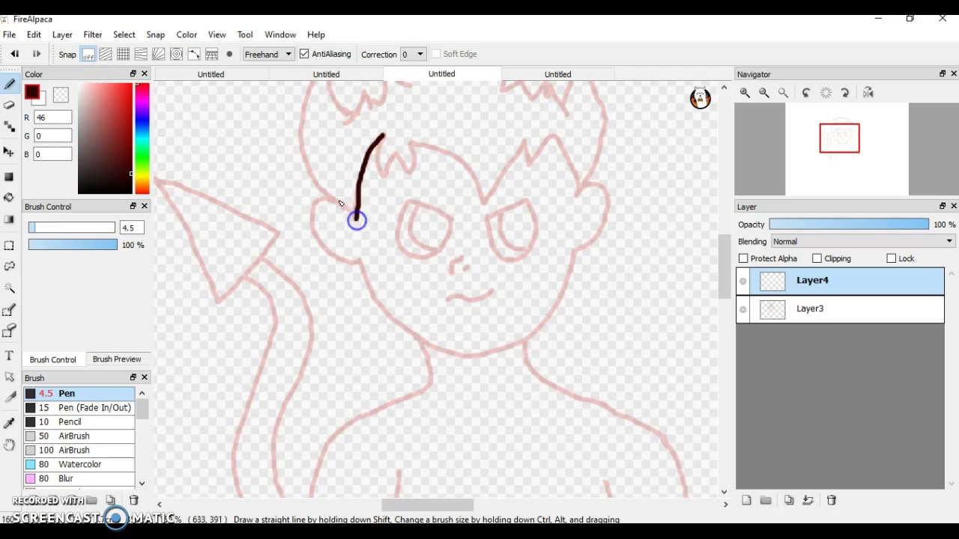
mouse_move(314, 82)
mouse_down()
mouse_move(303, 139)
mouse_move(346, 211)
mouse_up()
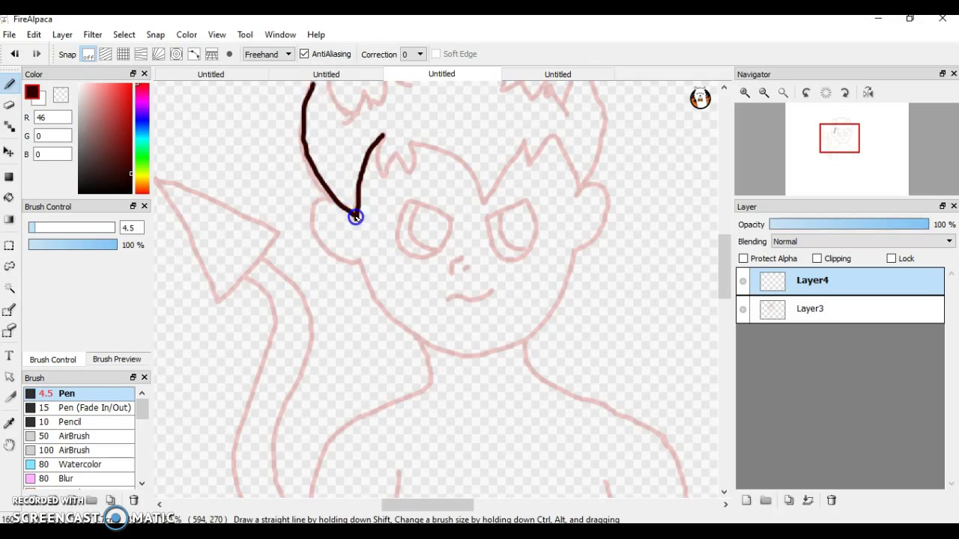
Step: Trace the right-hand horn and the jagged hair strands at its base in dark red on Layer4
scroll(461, 221, up, 3)
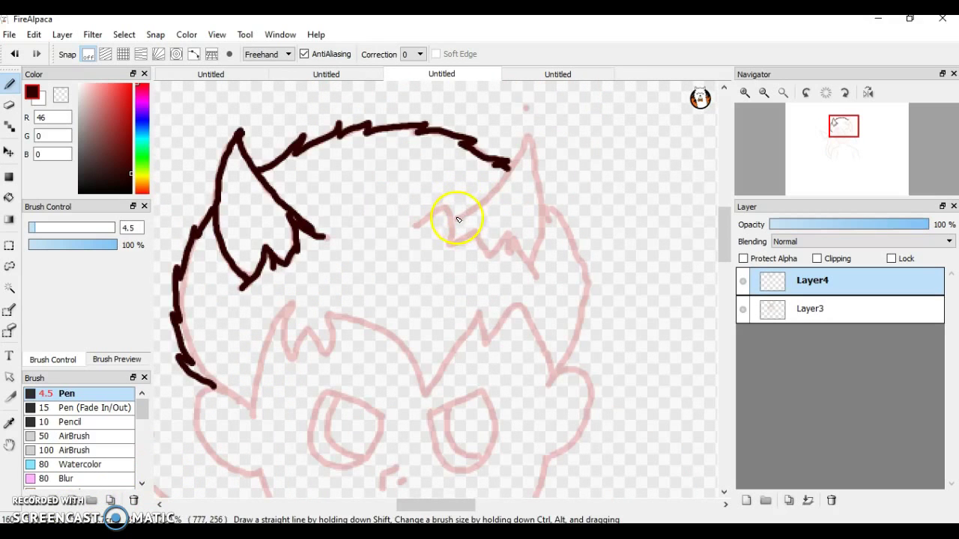
drag(477, 213, 490, 197)
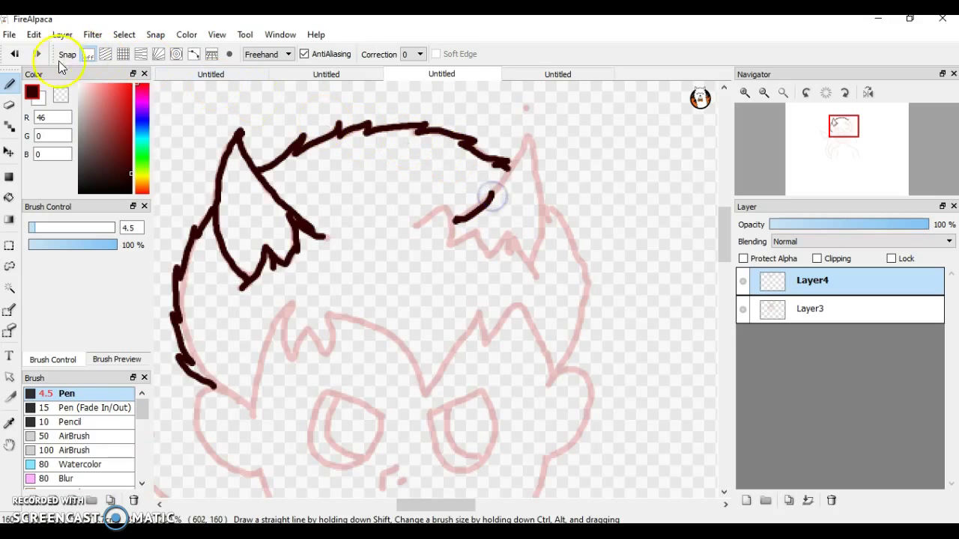
click(15, 54)
drag(452, 221, 489, 201)
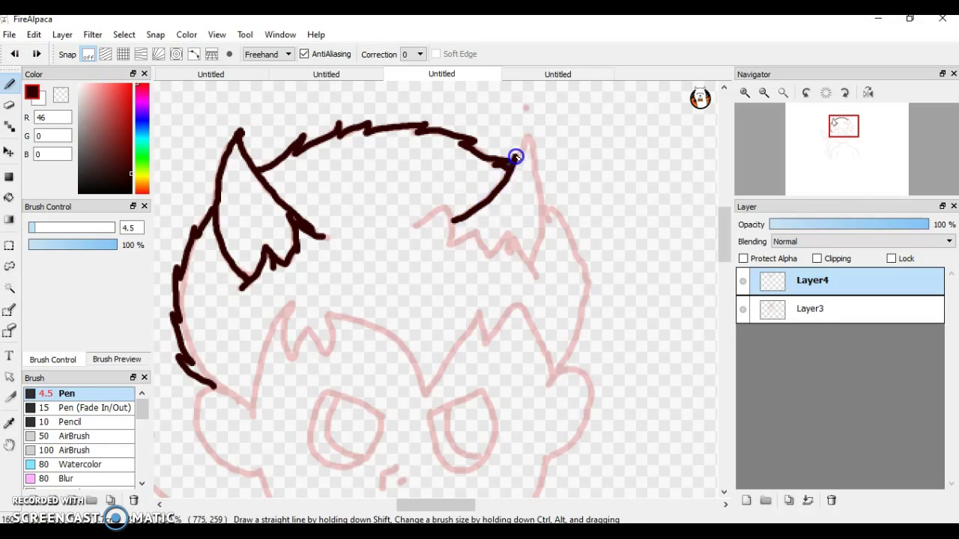
drag(514, 162, 543, 216)
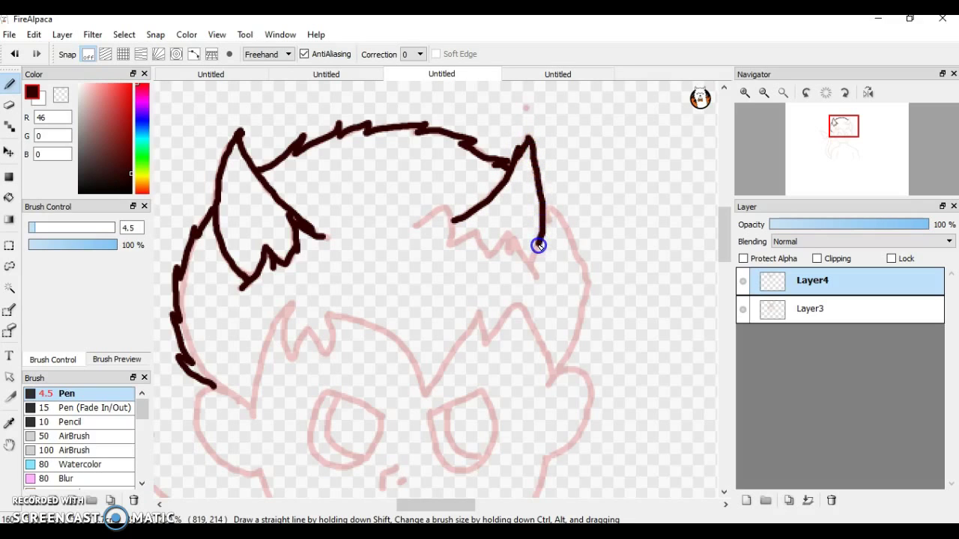
drag(415, 225, 437, 216)
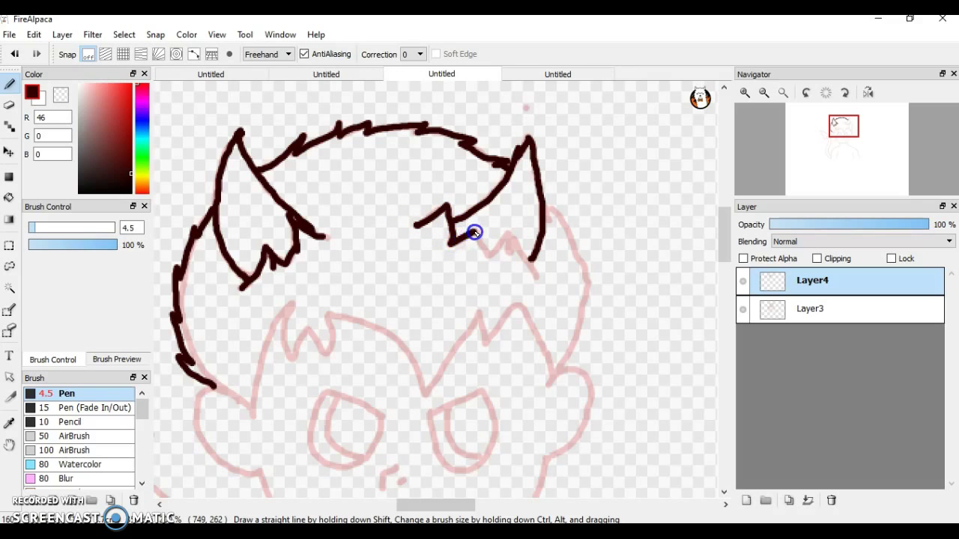
drag(509, 248, 522, 257)
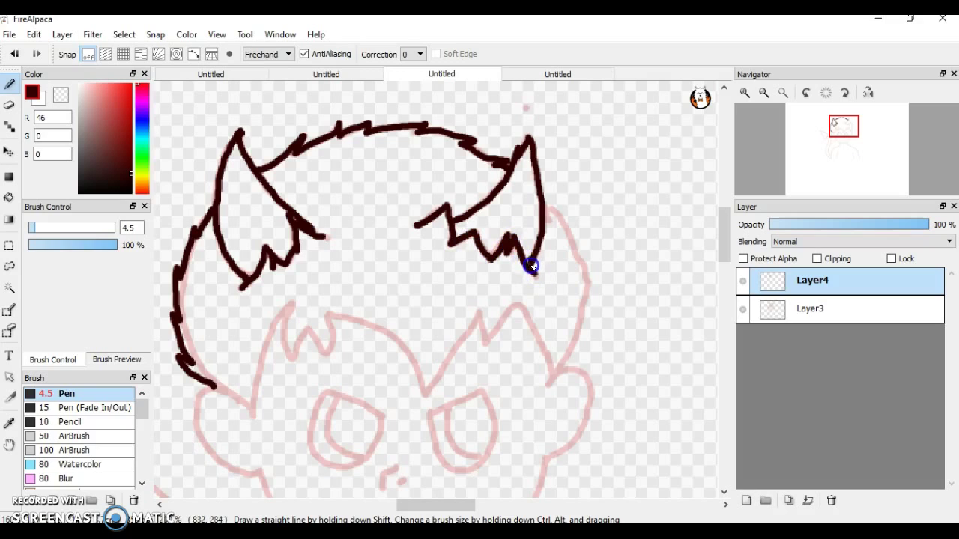
Step: Trace the head's right side with jagged hair edges, and outline the spiky fringe across the forehead
click(549, 207)
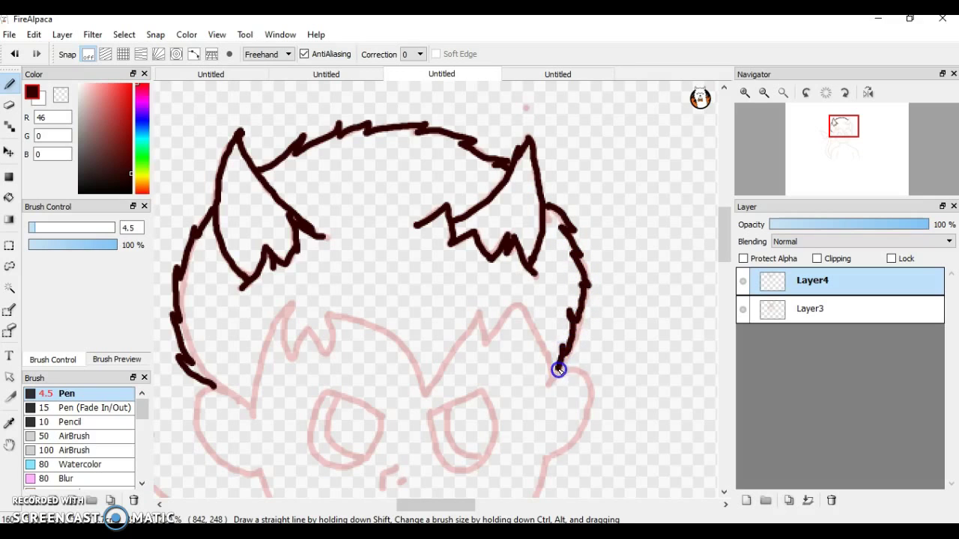
mouse_move(484, 343)
mouse_down()
mouse_move(523, 306)
mouse_move(554, 382)
mouse_move(496, 336)
mouse_move(487, 342)
mouse_move(481, 315)
mouse_up()
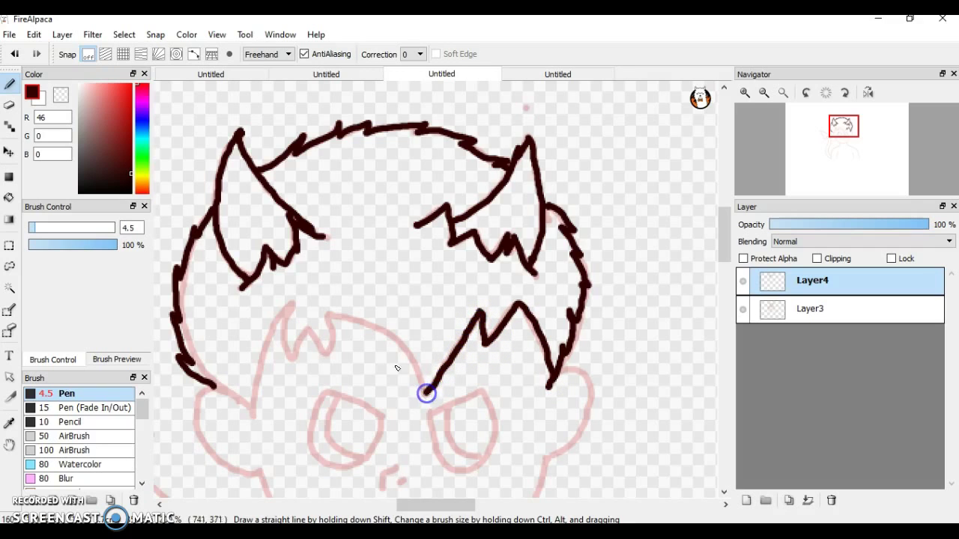
drag(341, 315, 397, 343)
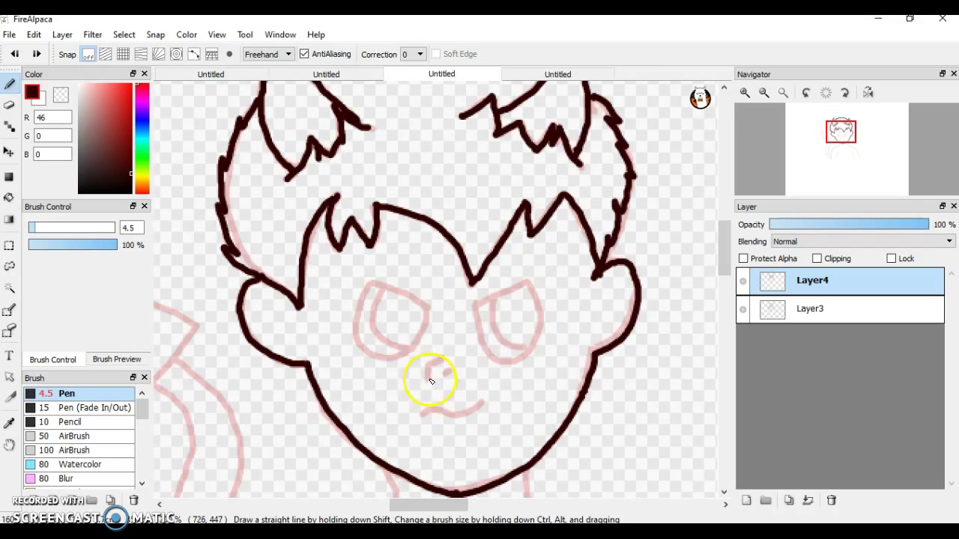
Step: Trace the nose marks and the wavy mouth in dark red on Layer4
drag(430, 381, 441, 355)
click(14, 54)
mouse_move(428, 384)
mouse_down()
mouse_move(442, 360)
mouse_move(451, 368)
mouse_up()
drag(425, 413, 427, 412)
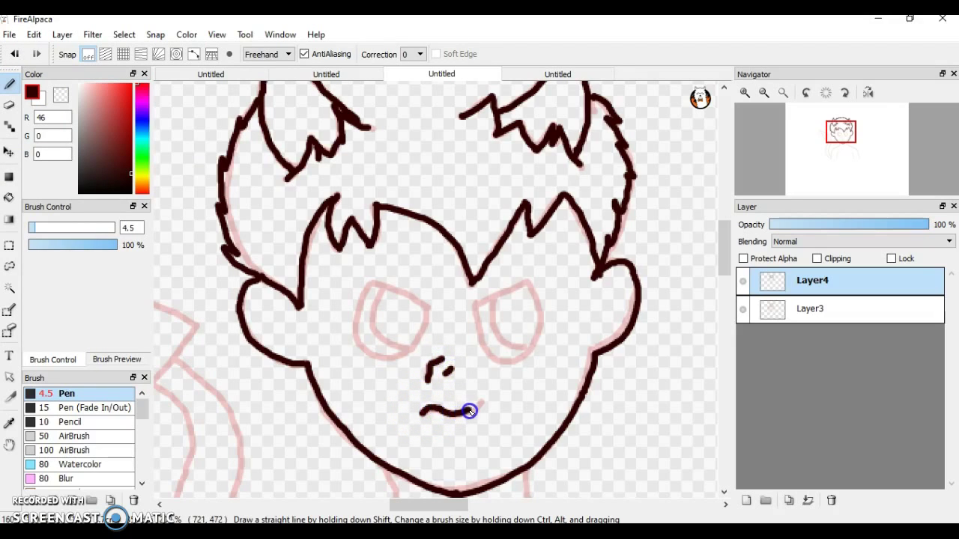
drag(484, 402, 486, 400)
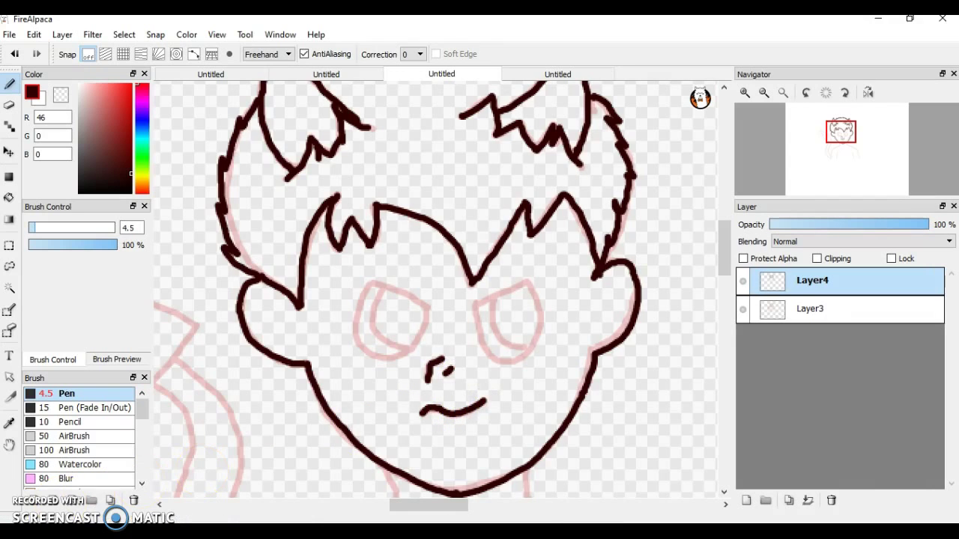
Step: Trace the left side of the neck and the adjoining shoulder in dark red on Layer4
scroll(446, 279, down, 2)
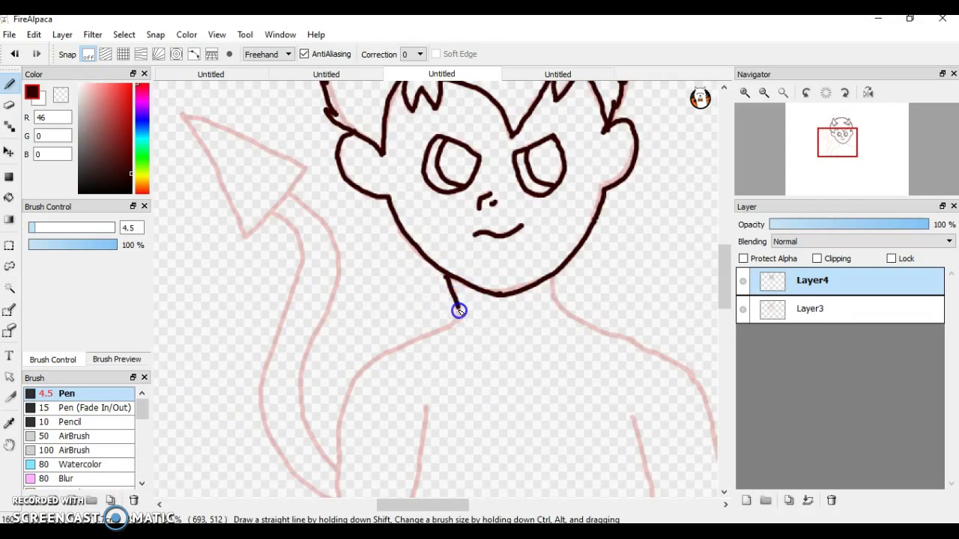
drag(430, 338, 368, 367)
click(14, 54)
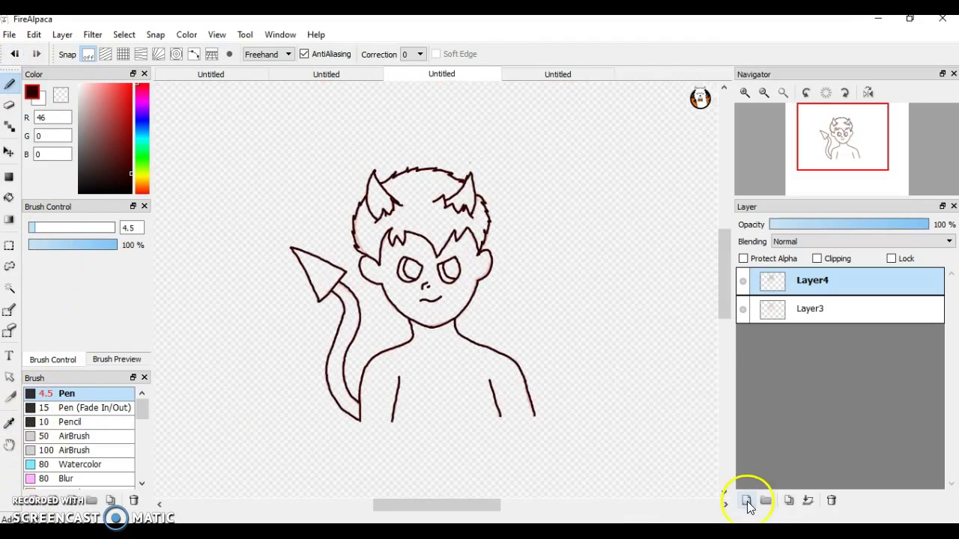
Step: Add a new layer above the line art, delete the sketch layer Layer3, and make Layer5 active
click(746, 501)
click(815, 337)
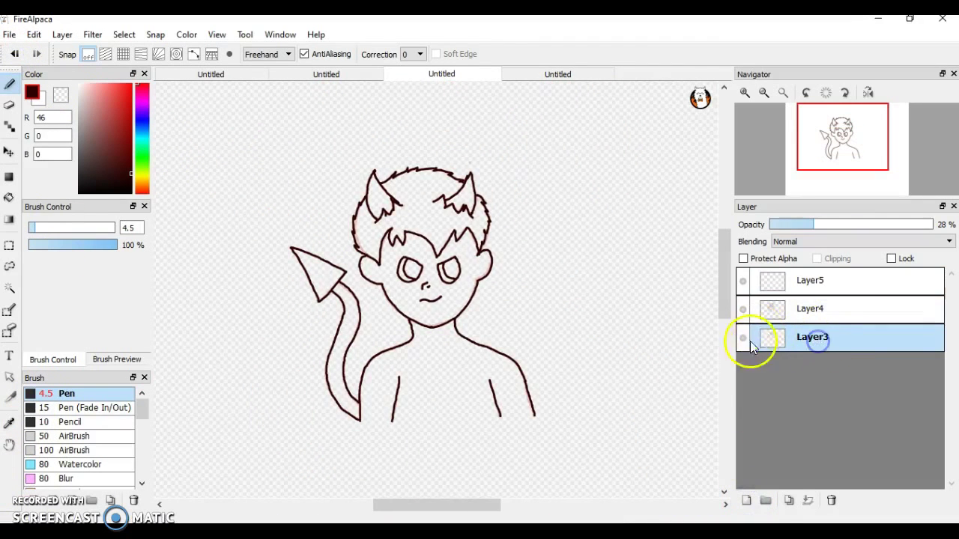
click(831, 500)
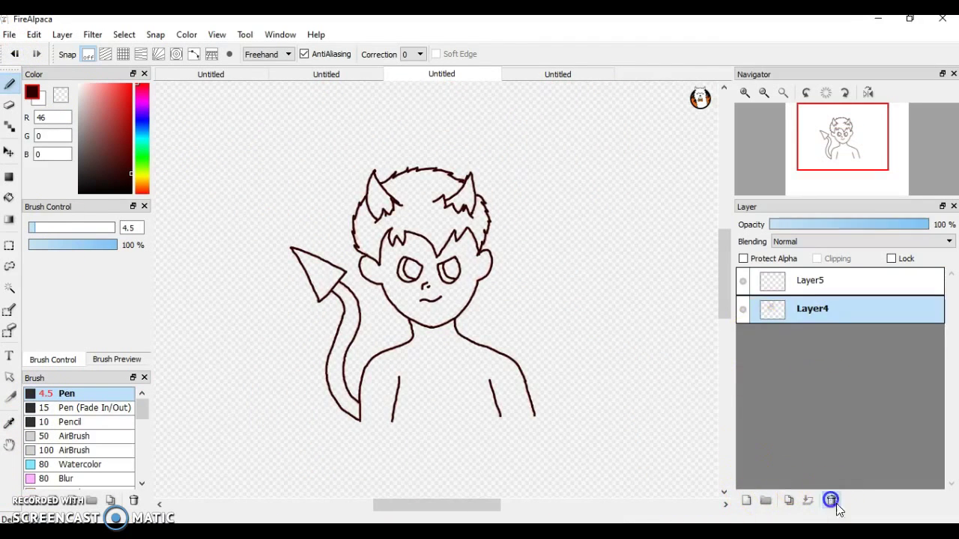
click(807, 280)
drag(427, 509, 412, 508)
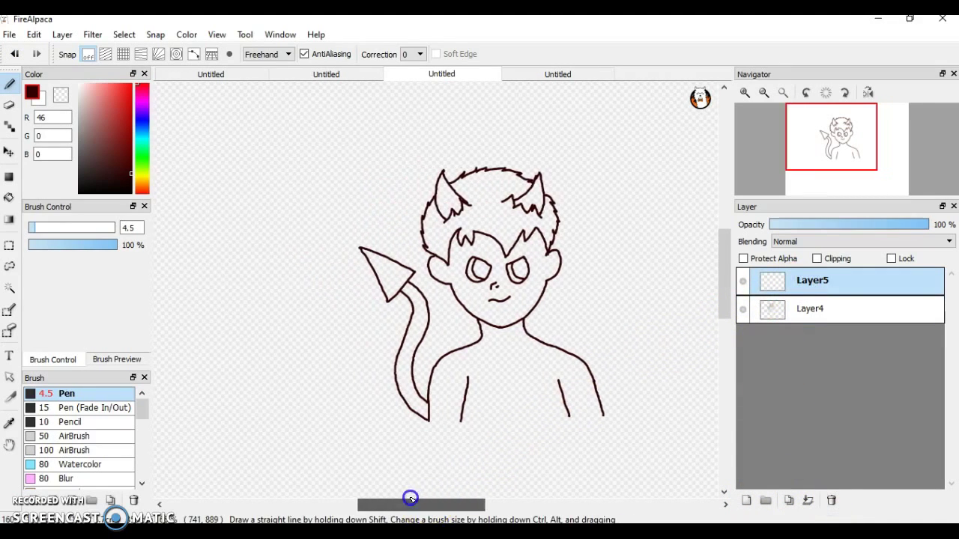
Step: Set the pen color to dark red (172, 0, 0) and paint a small swatch on the empty canvas beside the character
click(124, 120)
drag(133, 111, 133, 117)
drag(195, 154, 200, 158)
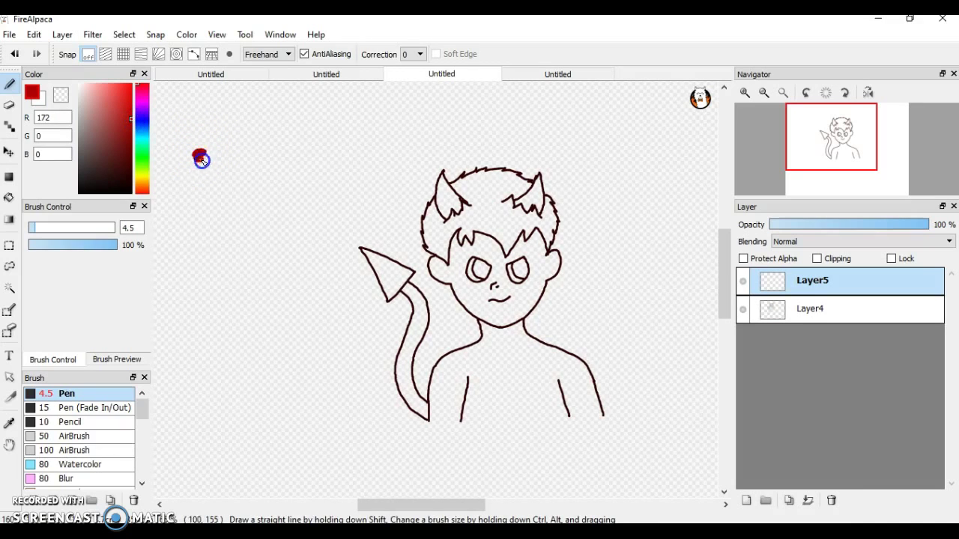
Step: Set the pen color to bright red (255, 0, 0) and paint a second swatch overlapping the dark red one
mouse_move(126, 116)
mouse_down()
mouse_move(115, 126)
mouse_move(140, 84)
mouse_up()
click(199, 156)
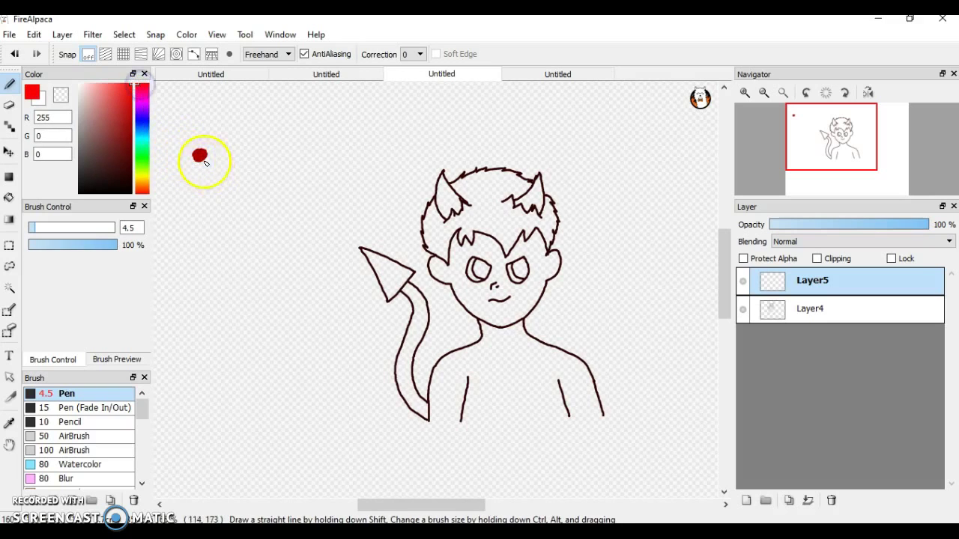
click(14, 54)
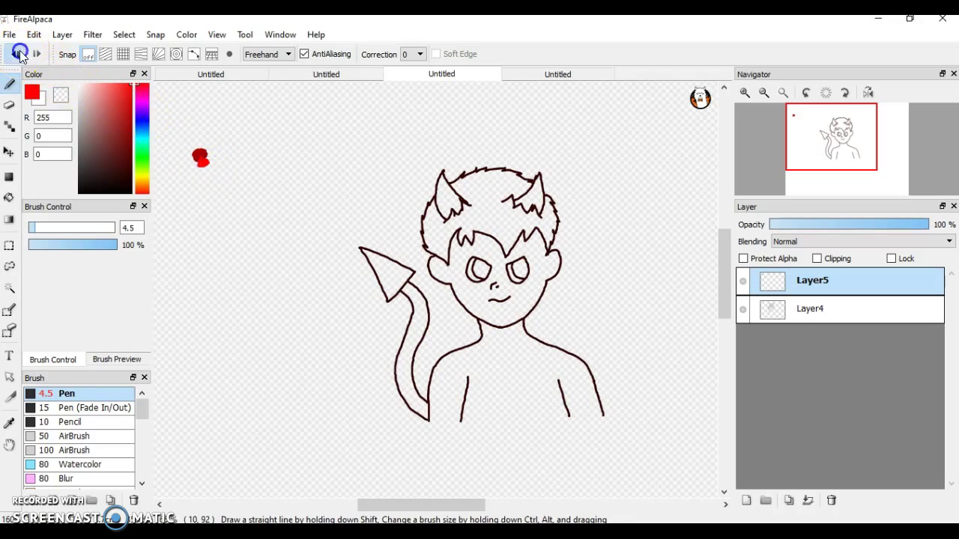
mouse_move(473, 377)
mouse_down()
mouse_move(480, 360)
mouse_move(475, 368)
mouse_up()
click(14, 54)
mouse_move(203, 163)
mouse_down()
mouse_move(216, 165)
mouse_move(202, 169)
mouse_up()
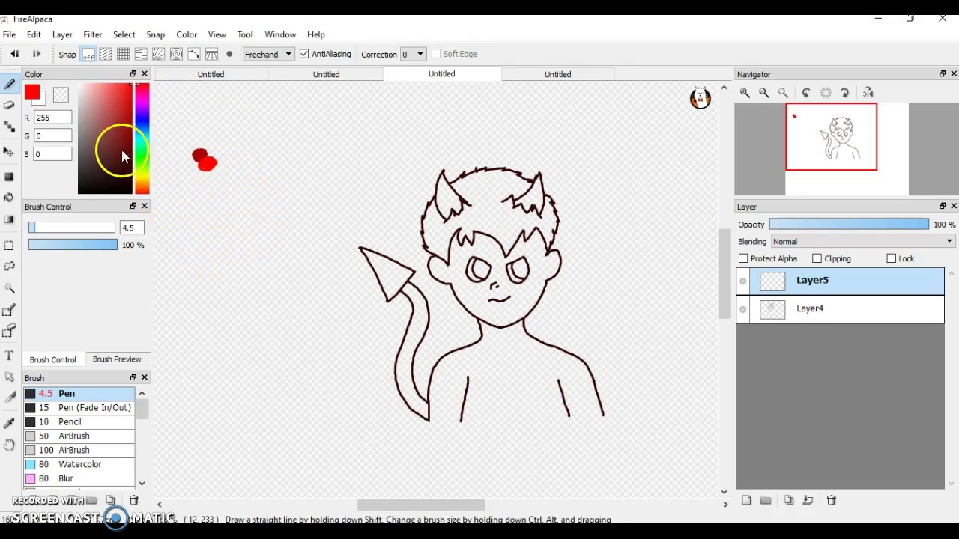
Step: Choose a medium red and paint a third swatch beside the other two
mouse_move(119, 136)
mouse_down()
mouse_move(117, 149)
mouse_move(123, 133)
mouse_up()
mouse_move(183, 158)
mouse_down()
mouse_move(178, 169)
mouse_move(196, 157)
mouse_up()
click(16, 54)
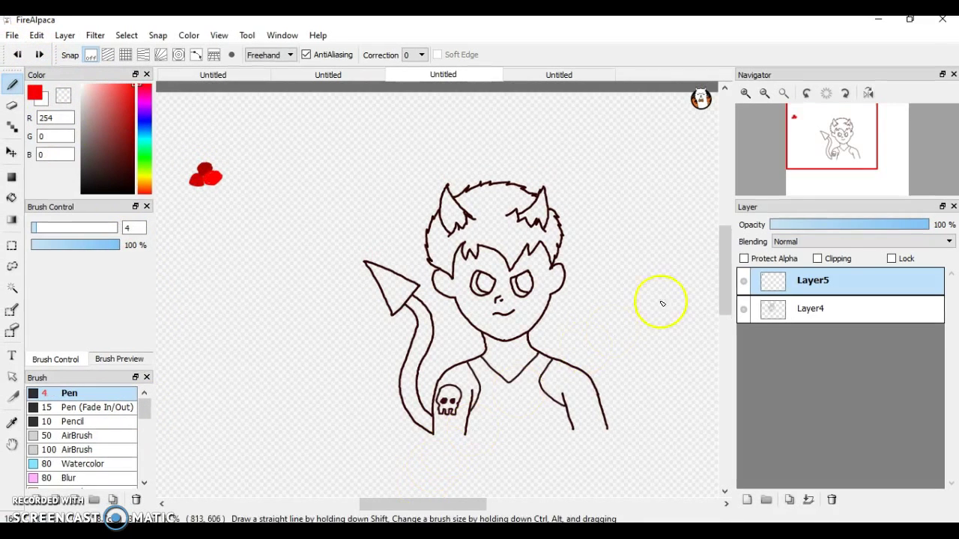
Step: Set Layer5's opacity to 84% and sample the bright red swatch as the pen color (255, 42, 42)
drag(857, 225, 818, 224)
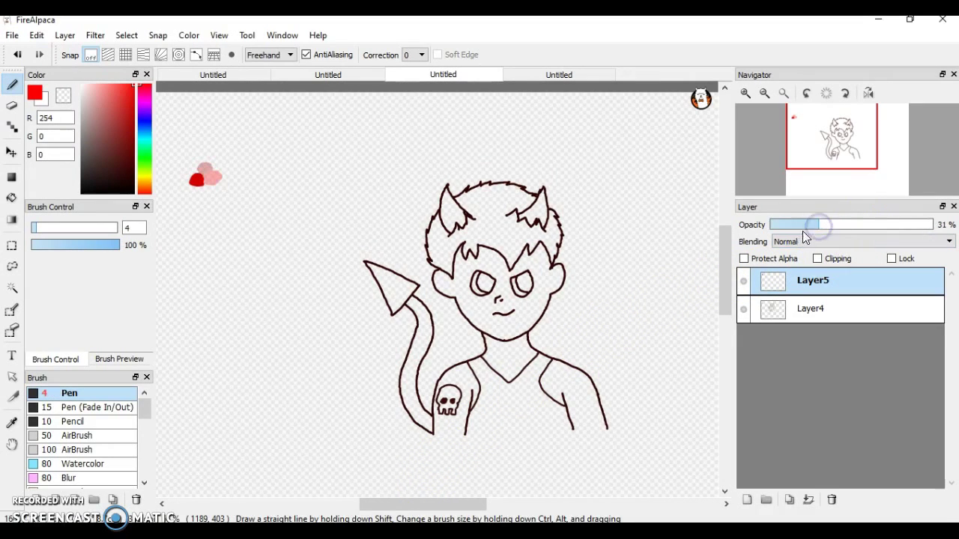
click(855, 225)
mouse_move(891, 232)
mouse_down()
mouse_move(880, 224)
mouse_move(906, 224)
mouse_up()
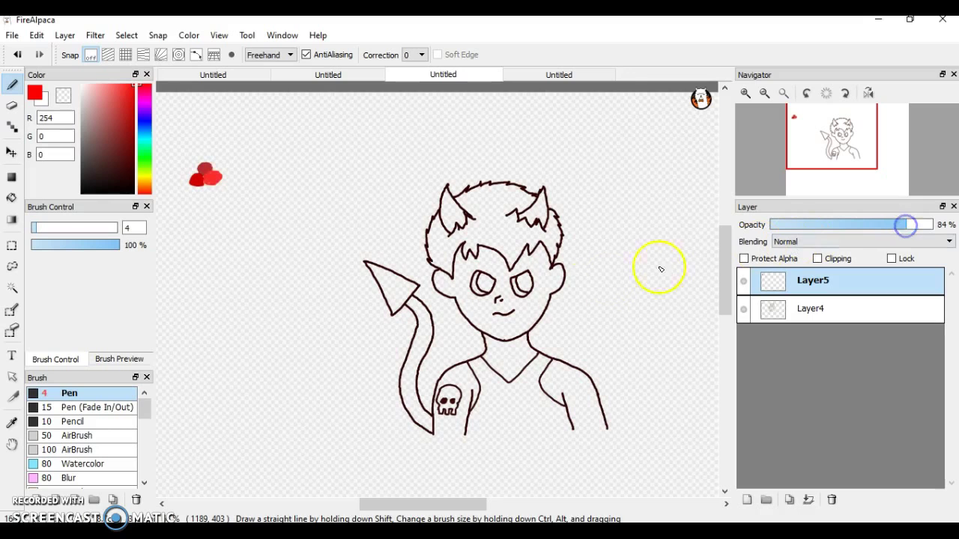
click(12, 424)
click(213, 175)
click(13, 84)
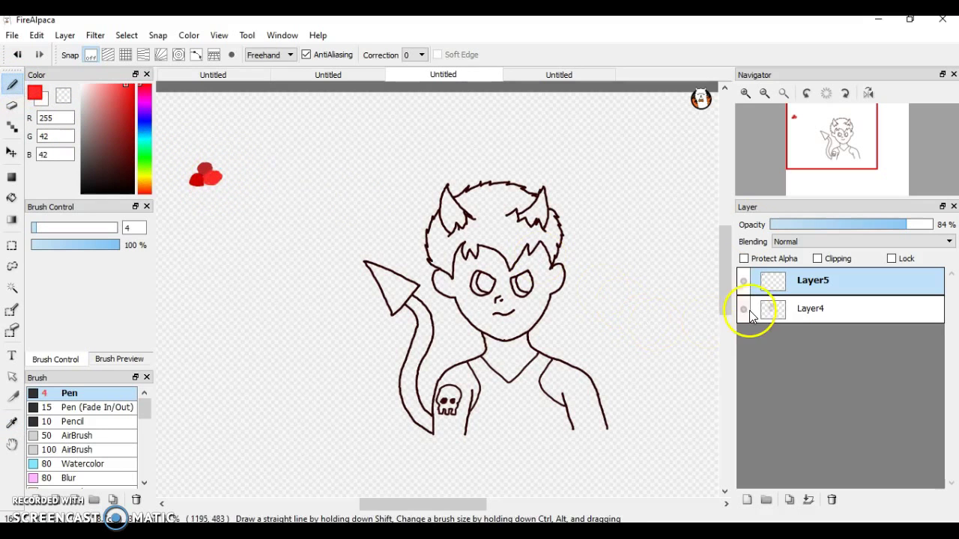
Step: Color the left-hand ear and the face in light red (255, 42, 42) on Layer5, staying inside the line art
scroll(475, 394, up, 3)
scroll(567, 160, up, 1)
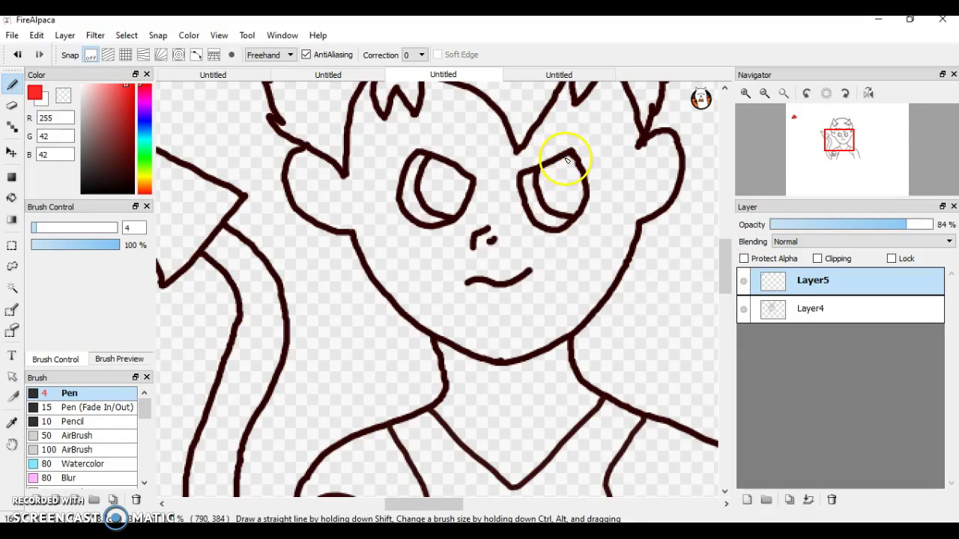
drag(302, 167, 305, 164)
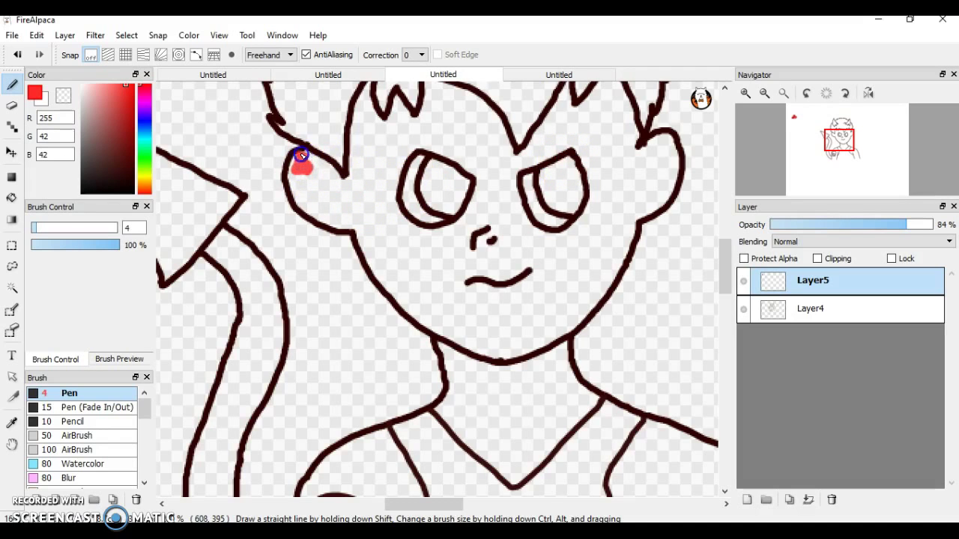
key(ctrl+z)
click(304, 159)
mouse_move(324, 217)
mouse_down()
mouse_move(369, 244)
mouse_move(387, 194)
mouse_move(375, 209)
mouse_move(378, 179)
mouse_move(357, 192)
mouse_up()
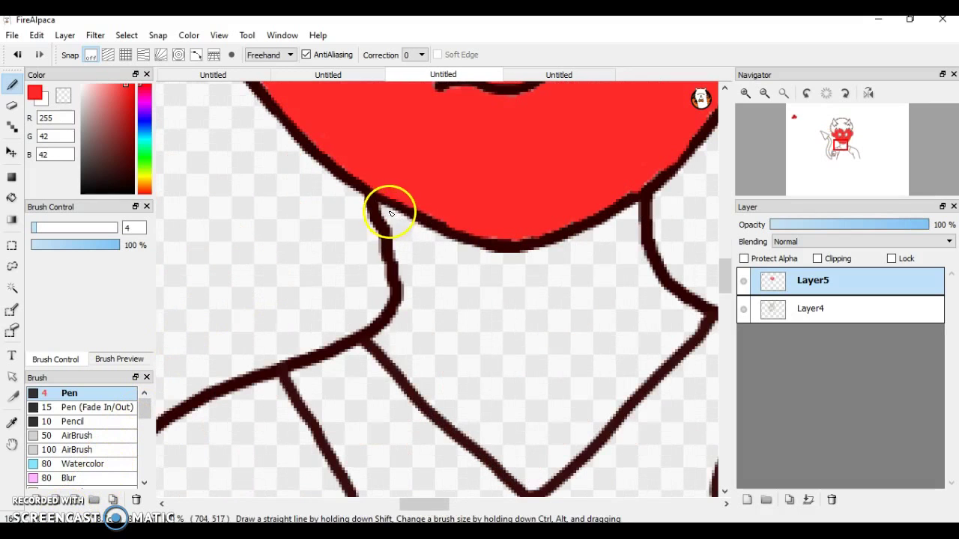
Step: Line the inside edge of the neck and the V-shaped neckline with light red on Layer5
mouse_move(383, 206)
mouse_down()
mouse_move(404, 250)
mouse_move(407, 295)
mouse_move(379, 341)
mouse_move(417, 371)
mouse_move(409, 370)
mouse_move(420, 390)
mouse_move(451, 420)
mouse_up()
click(409, 298)
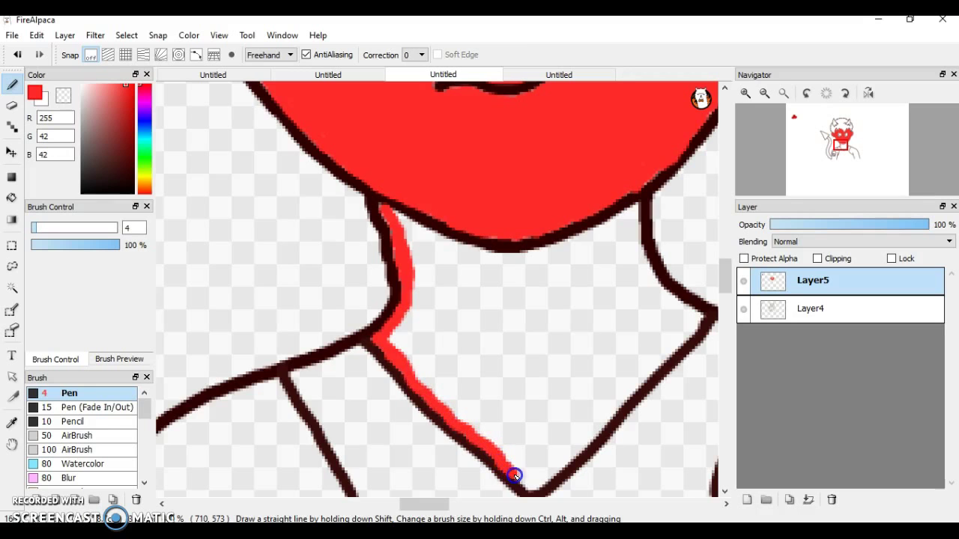
click(18, 55)
mouse_move(385, 346)
mouse_down()
mouse_move(401, 374)
mouse_move(450, 418)
mouse_up()
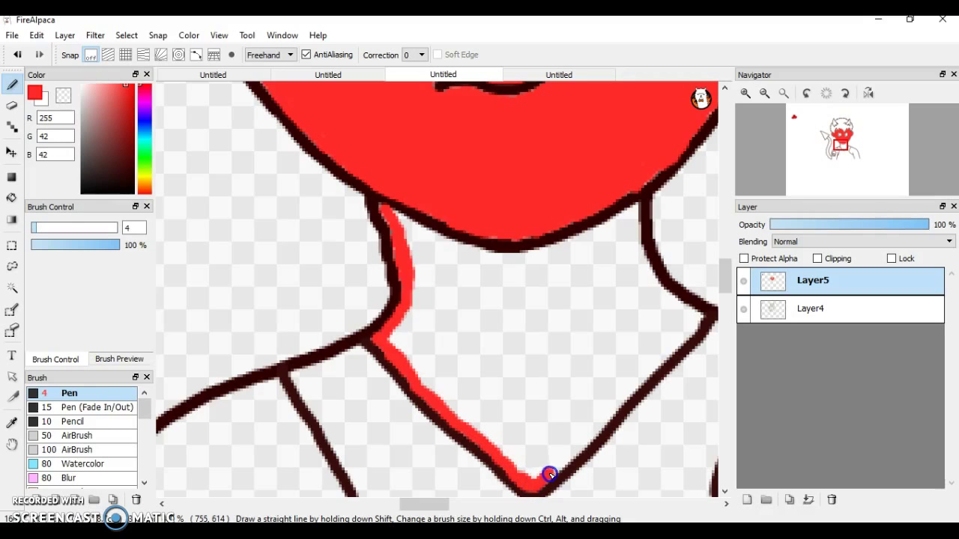
drag(549, 476, 588, 441)
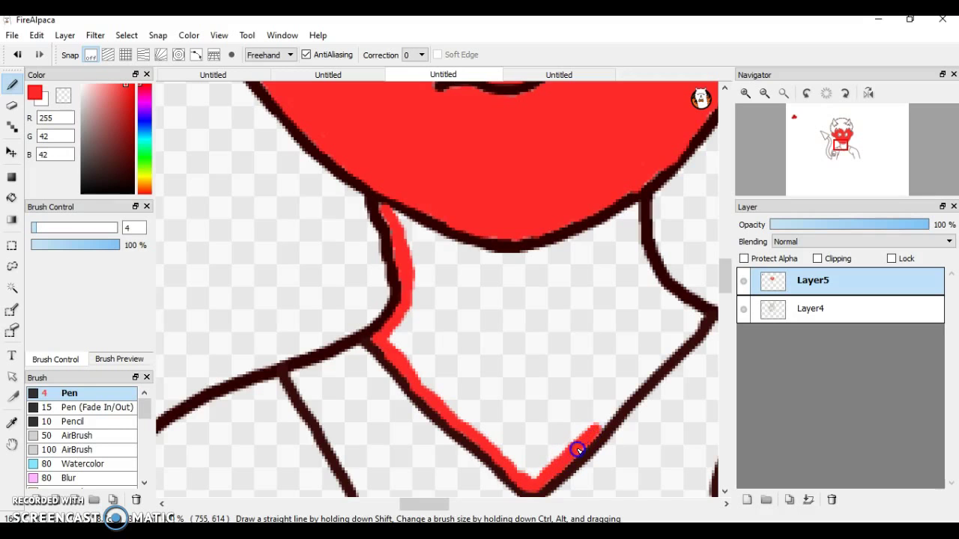
Step: Outline the left and lower outer edges of the arm's skull tattoo in light red, redoing the uneven stroke
scroll(379, 165, down, 3)
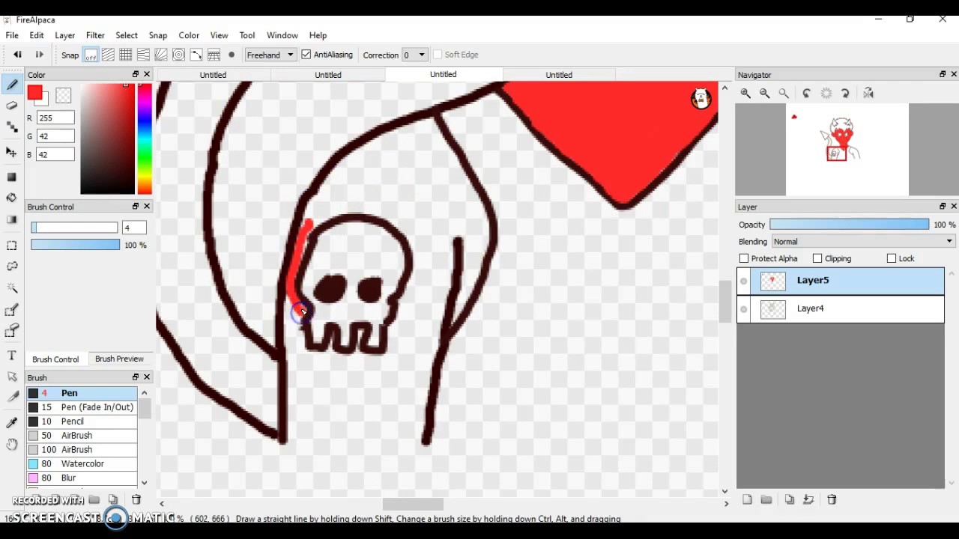
mouse_move(301, 350)
mouse_down()
mouse_move(311, 357)
mouse_move(390, 358)
mouse_up()
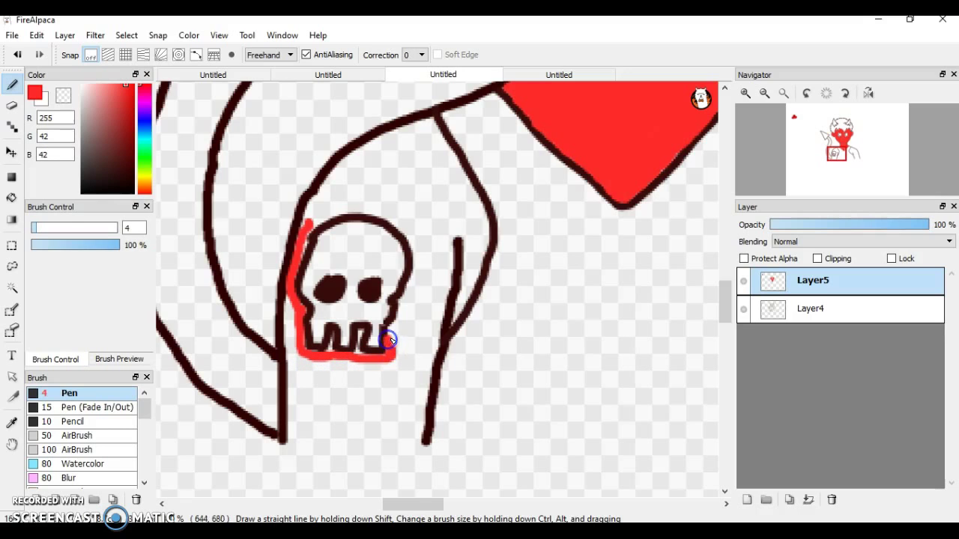
click(17, 54)
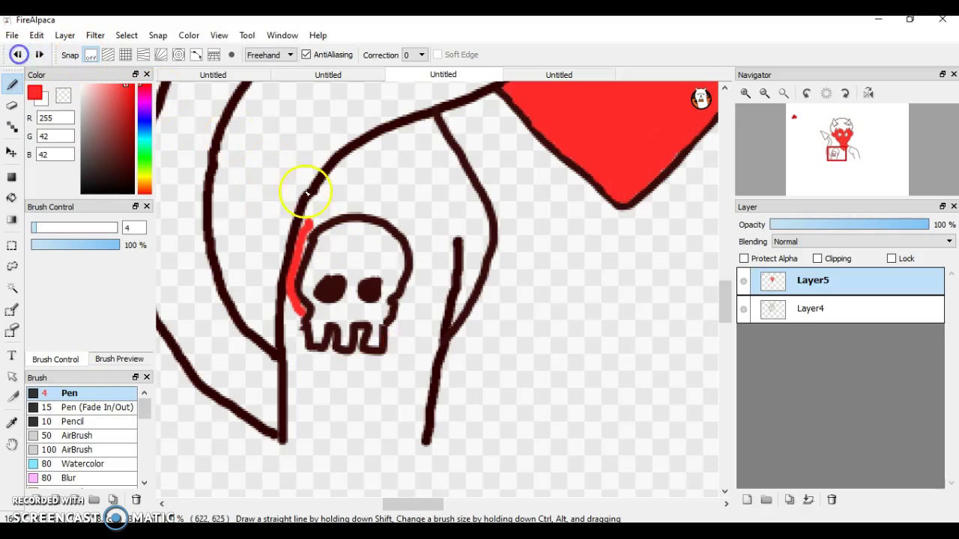
click(299, 317)
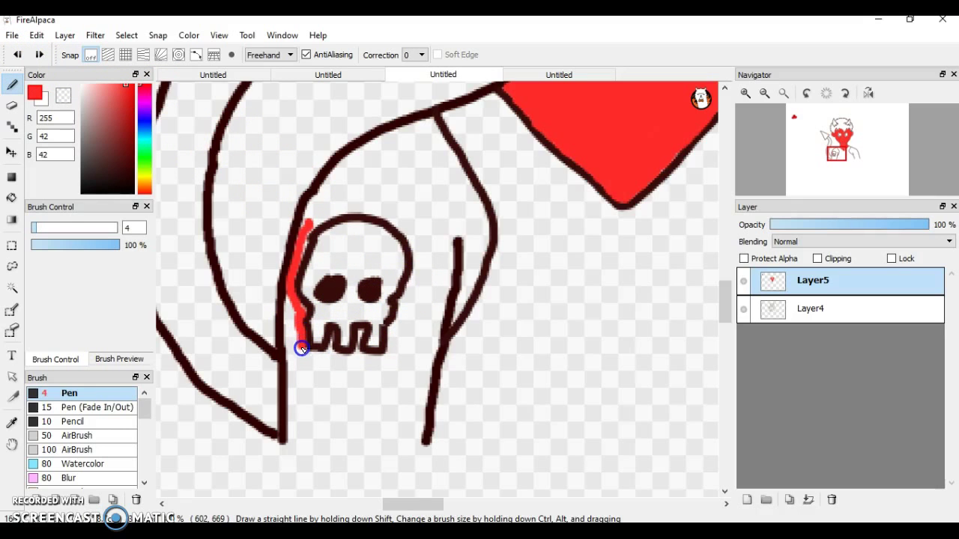
drag(313, 356, 372, 360)
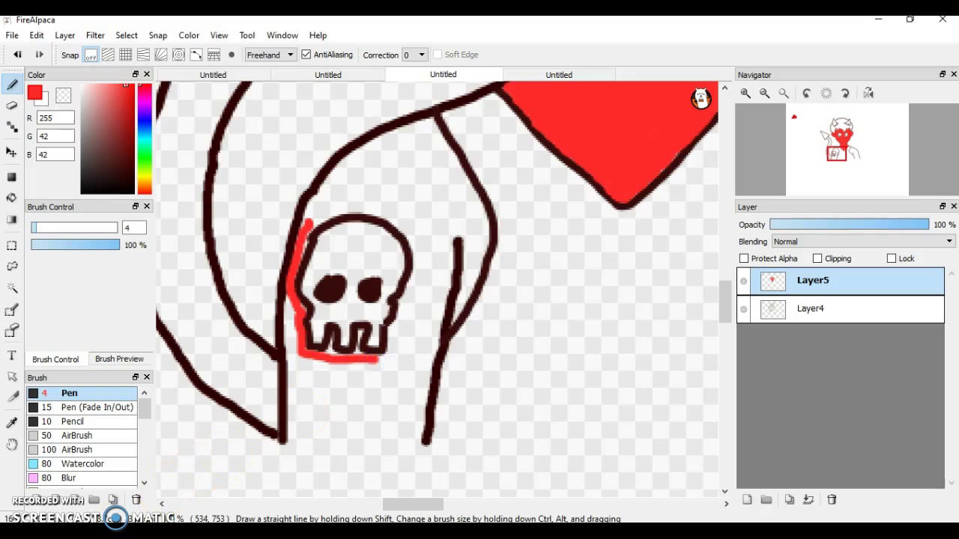
Step: Sample the dark red swatch (172, 0, 0) and line the inside edges of the fringe and the top hair outline with the pen
key(ctrl+minus)
click(12, 427)
click(190, 197)
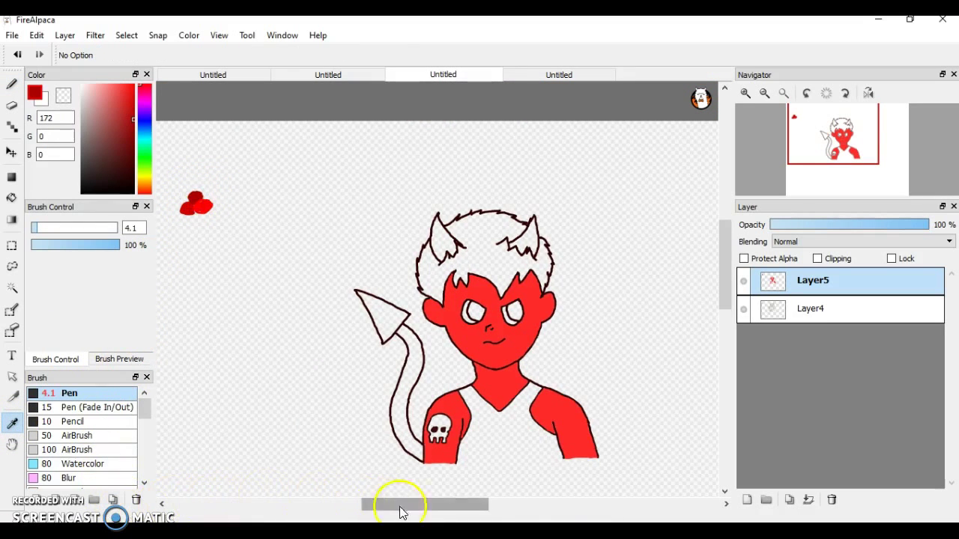
drag(406, 504, 417, 504)
scroll(446, 450, down, 2)
scroll(440, 427, up, 4)
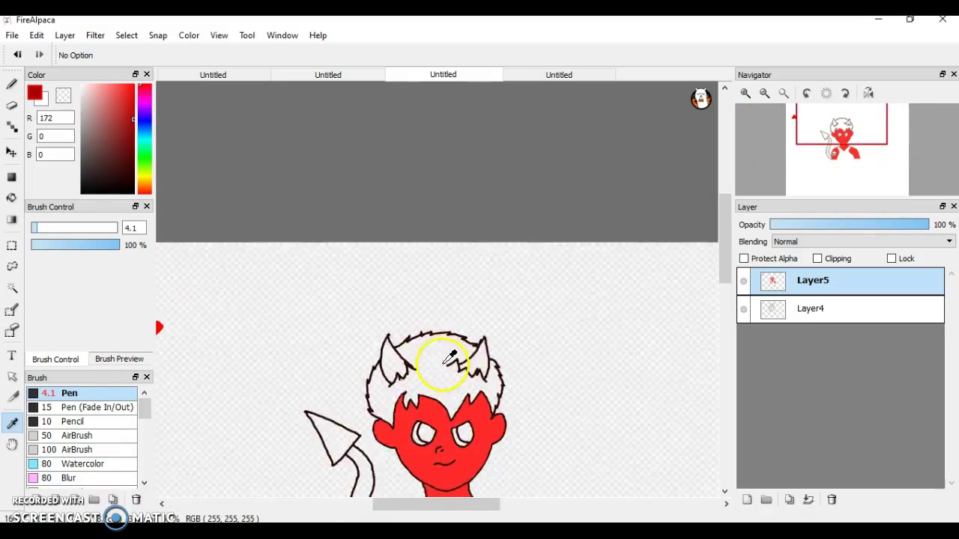
scroll(381, 443, up, 2)
scroll(300, 439, down, 1)
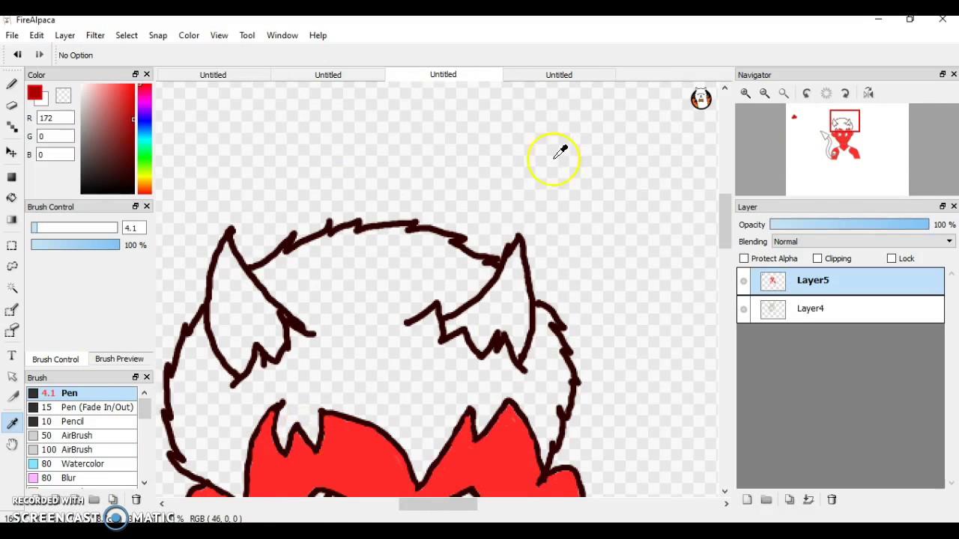
click(11, 84)
drag(285, 409, 279, 432)
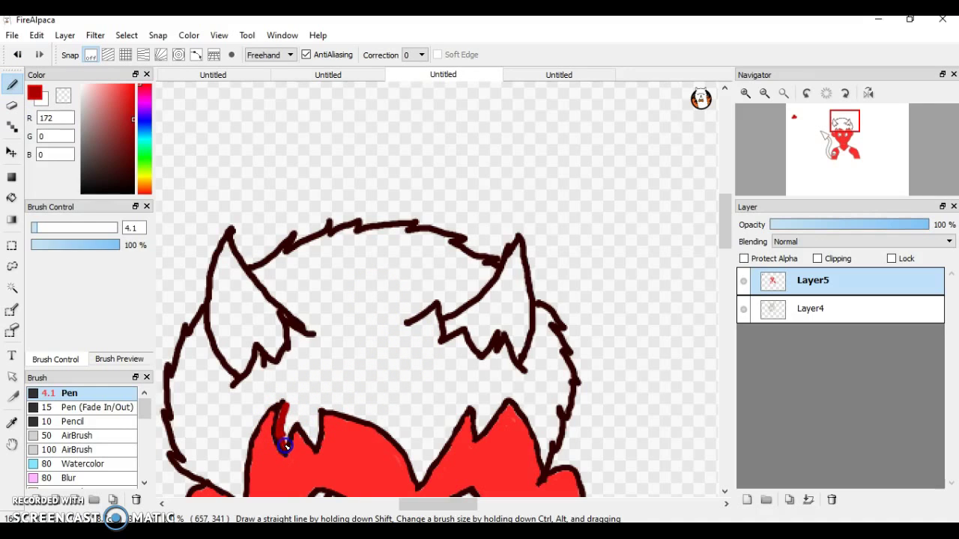
drag(294, 424, 300, 415)
drag(252, 272, 281, 260)
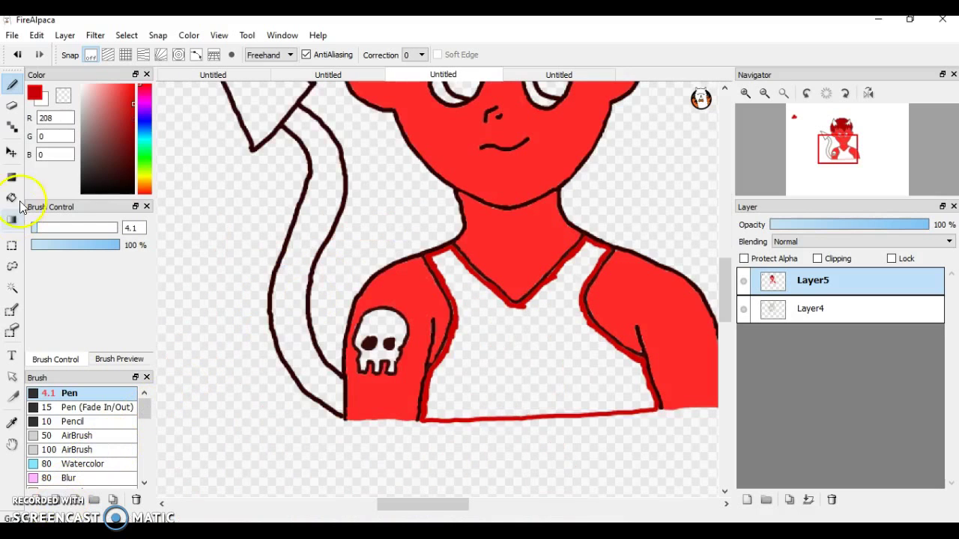
Step: Fill the tank top with medium red (208, 0, 0) and paint over the thin gaps along its armholes and neckline
click(12, 197)
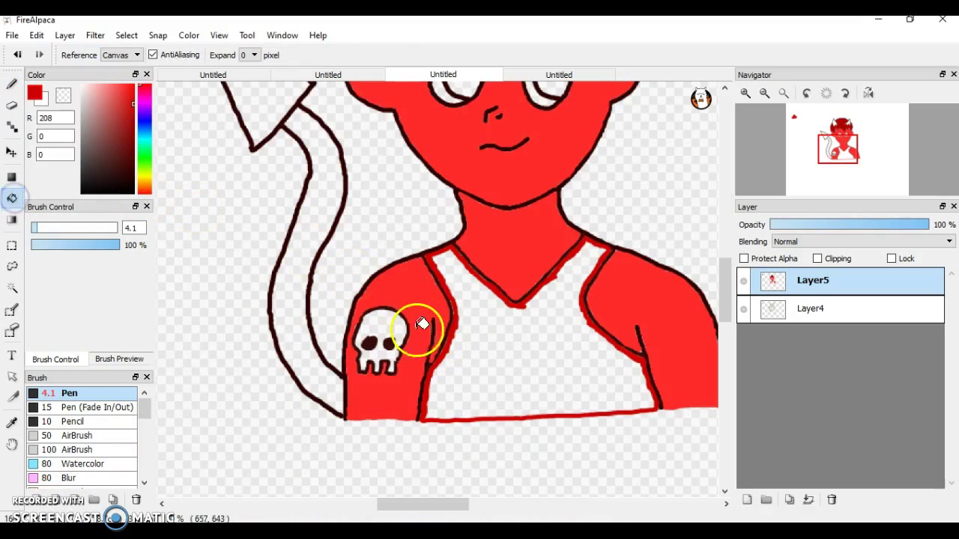
click(499, 340)
click(12, 86)
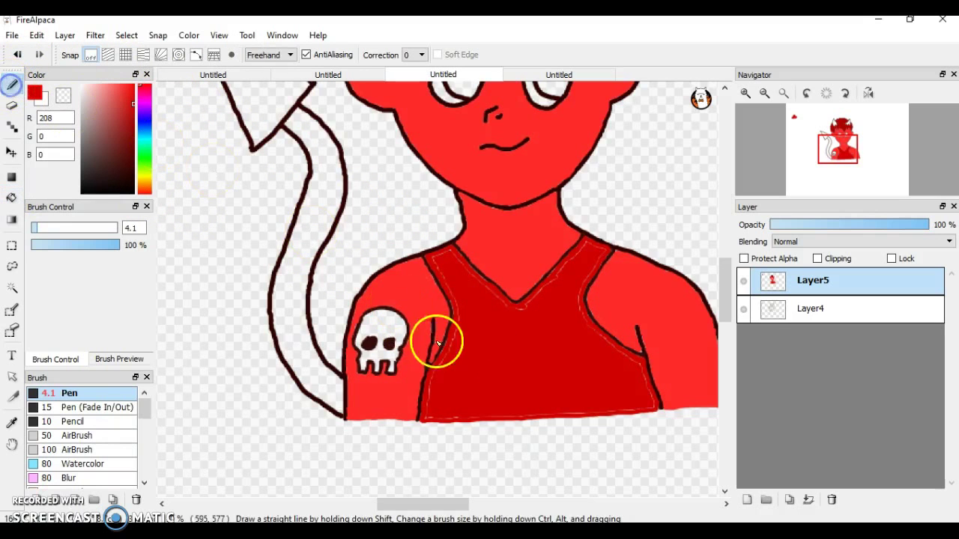
scroll(522, 320, up, 2)
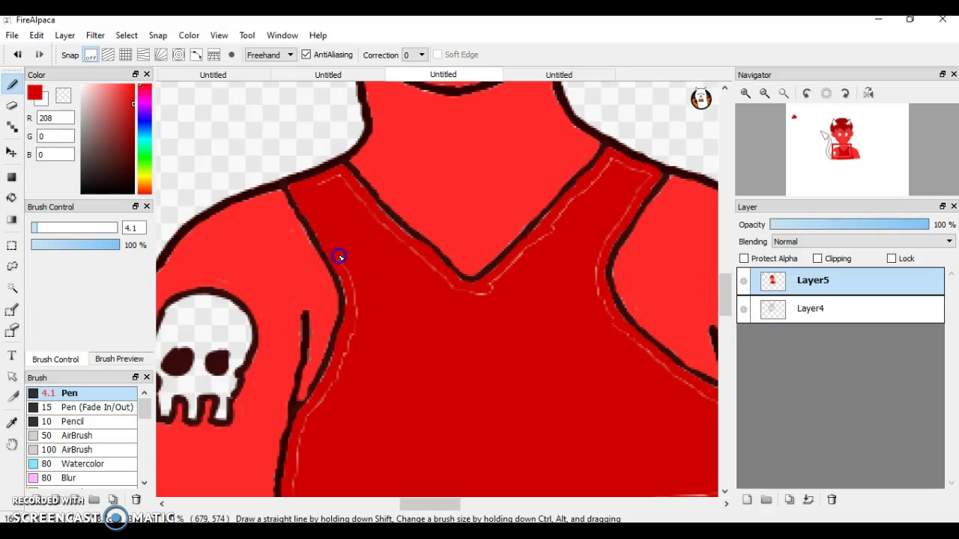
mouse_move(346, 271)
mouse_down()
mouse_move(357, 310)
mouse_move(330, 399)
mouse_up()
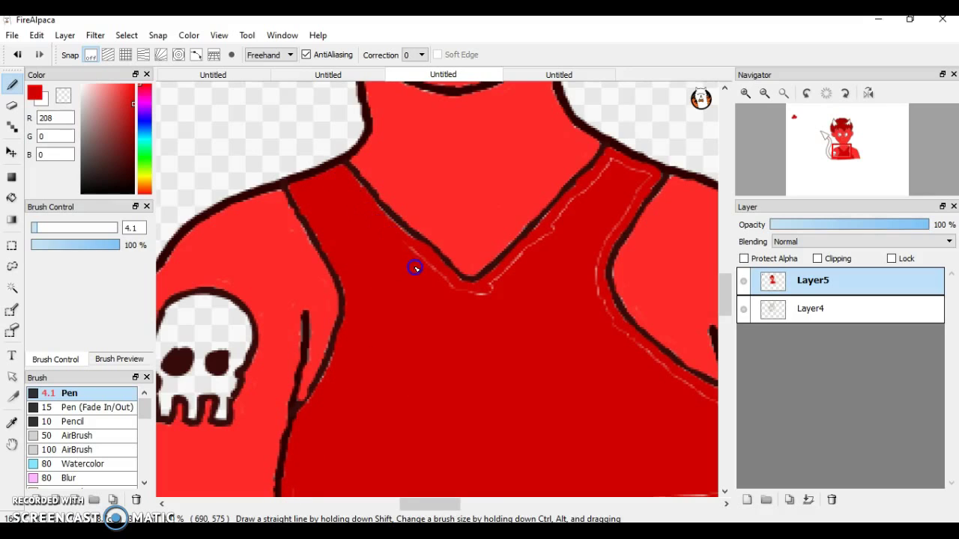
mouse_move(417, 254)
mouse_down()
mouse_move(461, 293)
mouse_move(487, 293)
mouse_move(607, 177)
mouse_up()
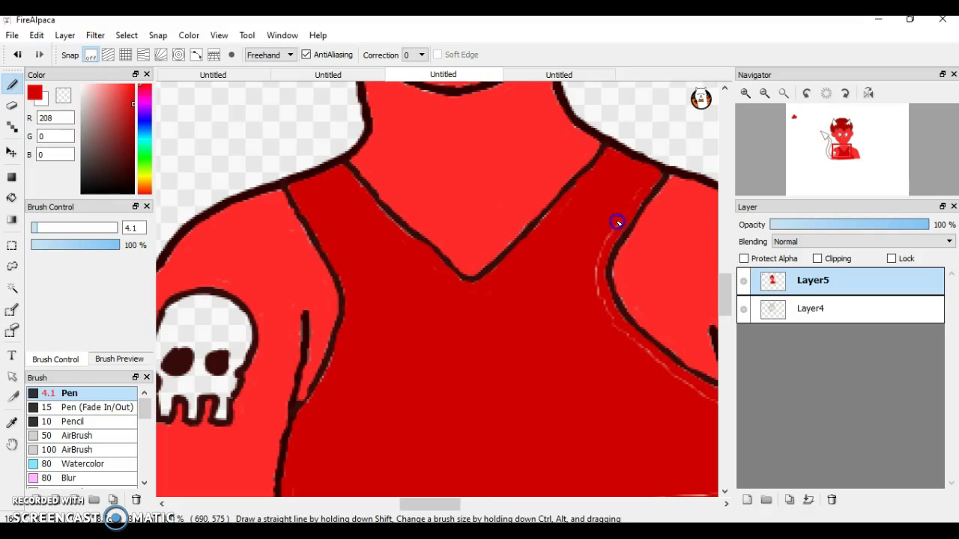
drag(600, 277, 618, 308)
mouse_move(608, 313)
mouse_down()
mouse_move(666, 392)
mouse_move(650, 355)
mouse_move(679, 375)
mouse_up()
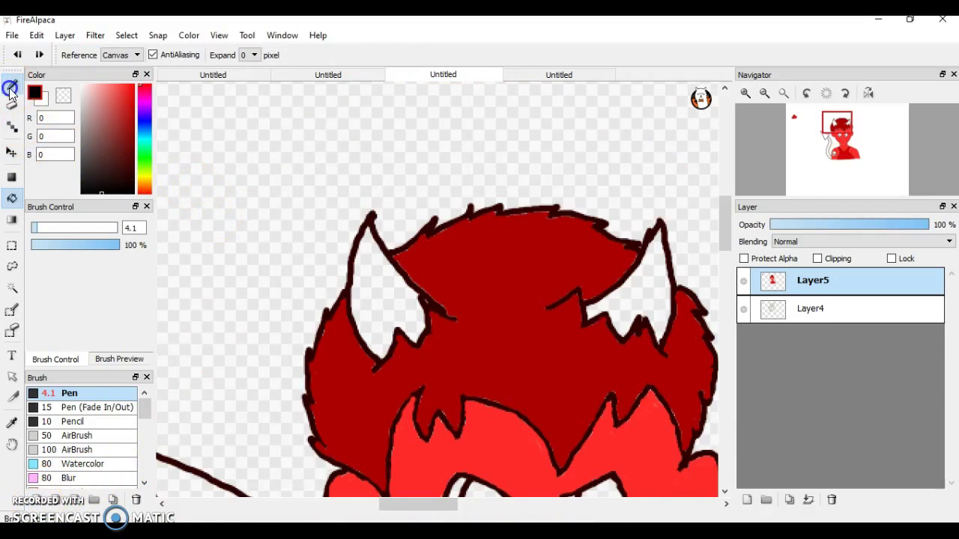
Step: Line the inside edges of the left horn with the black pen, redoing the uneven stroke along its outer side
click(11, 87)
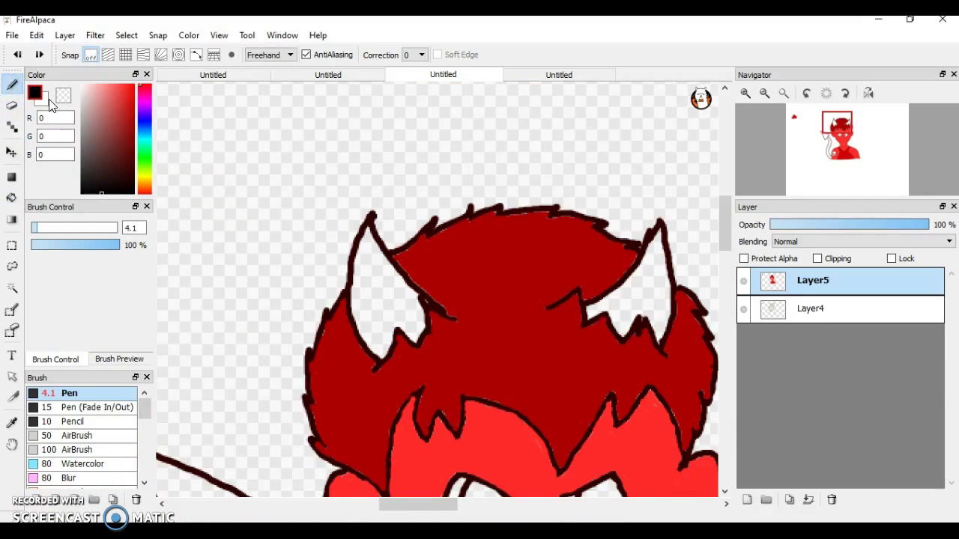
scroll(424, 261, up, 2)
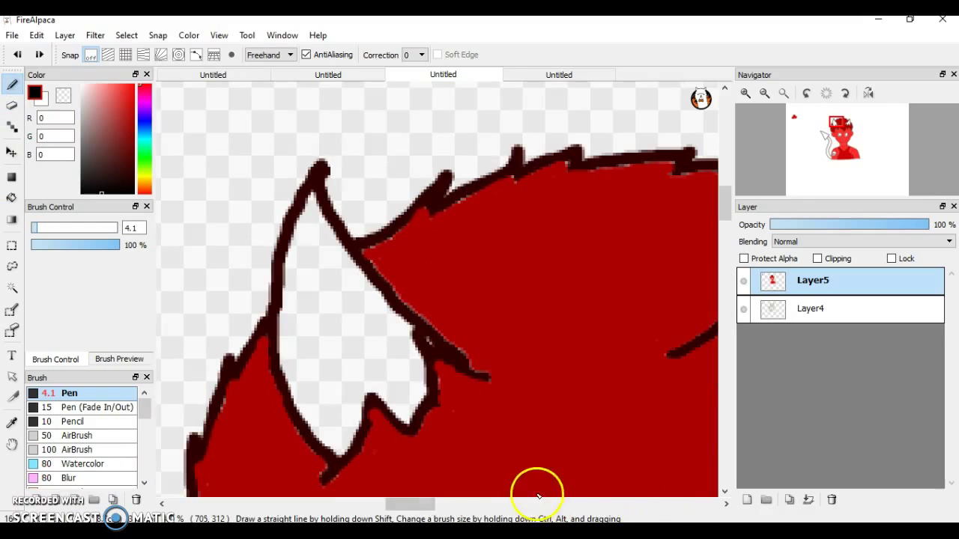
mouse_move(301, 223)
mouse_down()
mouse_move(294, 319)
mouse_move(287, 275)
mouse_move(286, 364)
mouse_up()
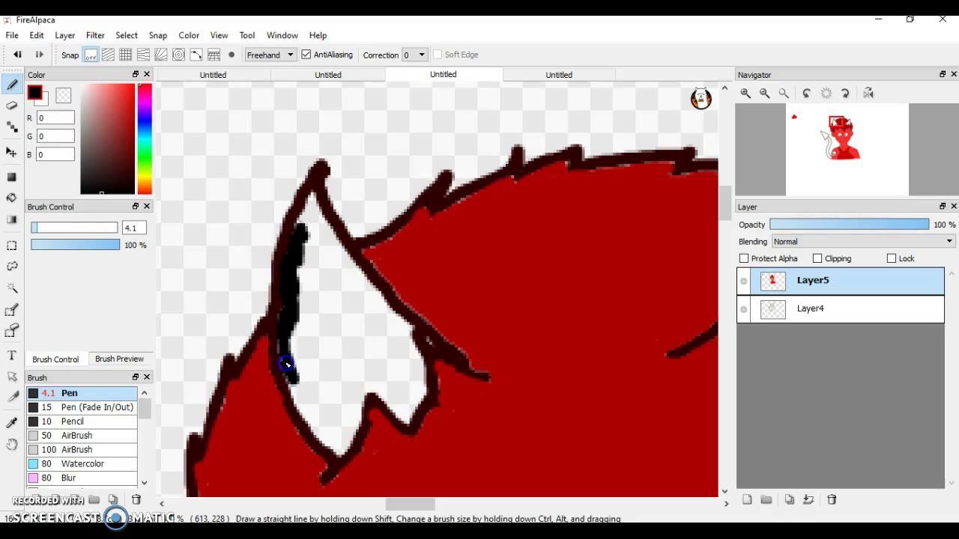
drag(285, 305, 285, 303)
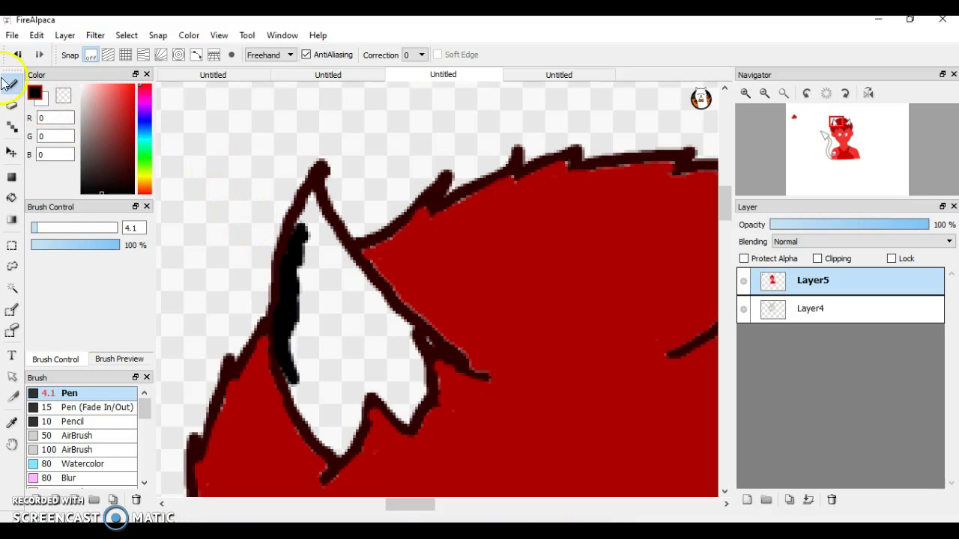
click(17, 54)
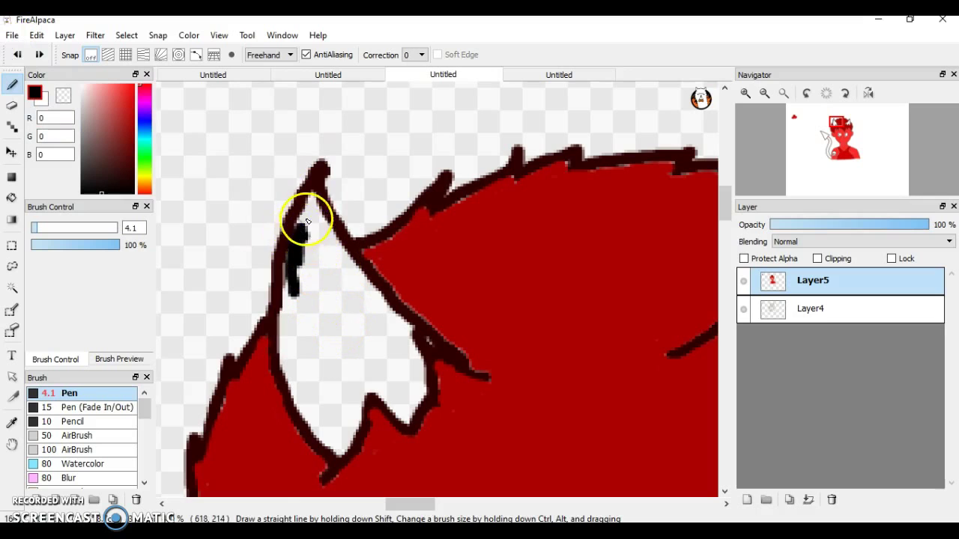
click(313, 195)
drag(313, 195, 303, 221)
mouse_move(292, 255)
mouse_down()
mouse_move(282, 344)
mouse_move(299, 399)
mouse_move(290, 381)
mouse_move(284, 309)
mouse_move(342, 413)
mouse_move(297, 404)
mouse_move(338, 454)
mouse_move(370, 386)
mouse_move(394, 407)
mouse_up()
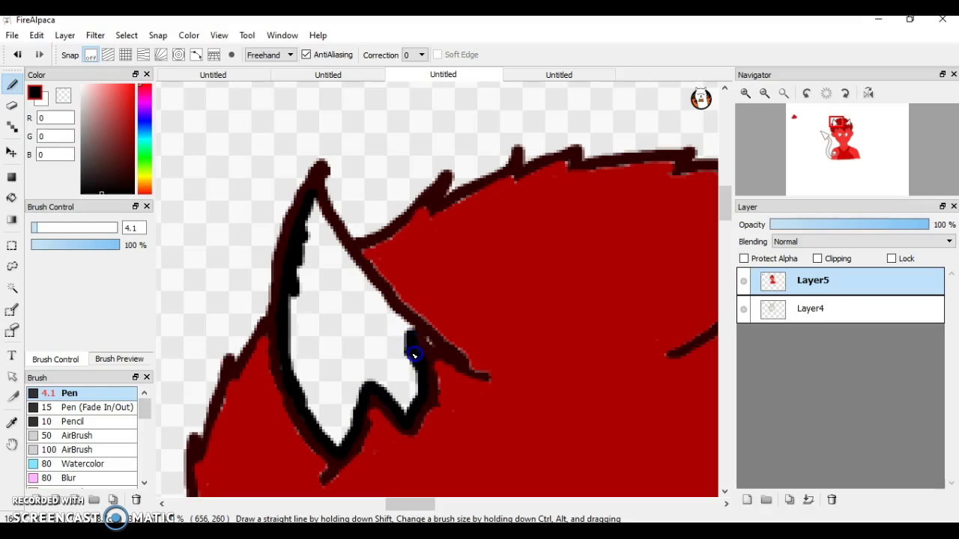
click(316, 200)
drag(349, 261, 404, 323)
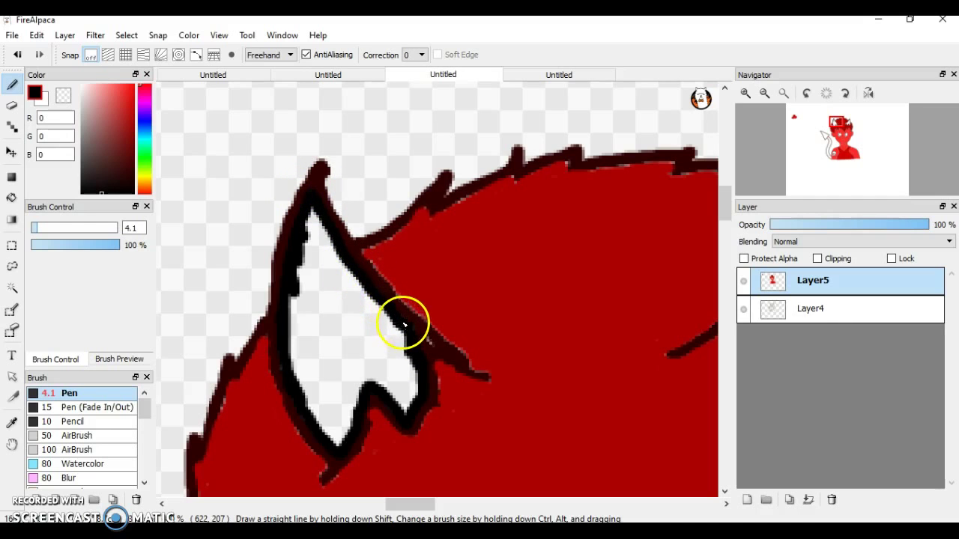
Step: Fill the left horn with black and paint over the gaps remaining inside it
click(12, 198)
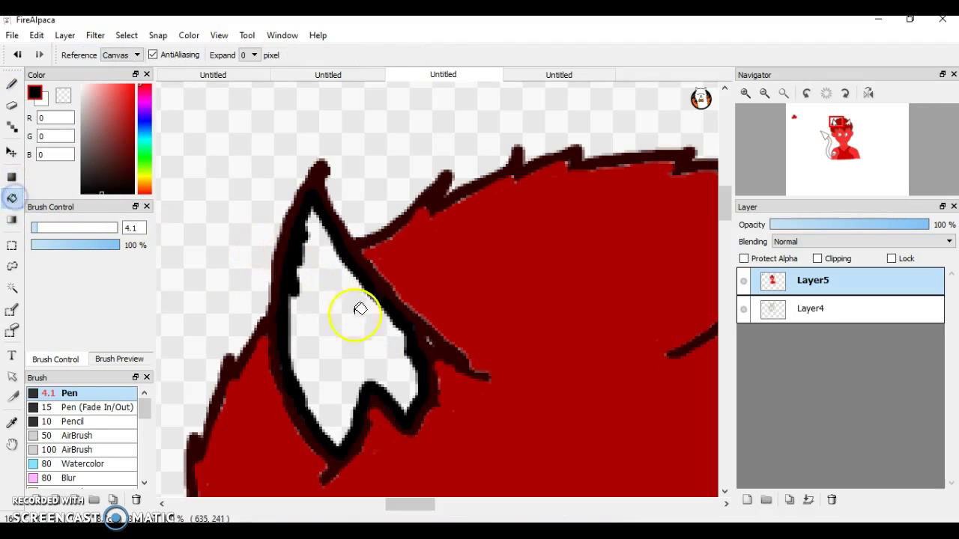
click(360, 310)
click(12, 84)
drag(309, 282, 302, 278)
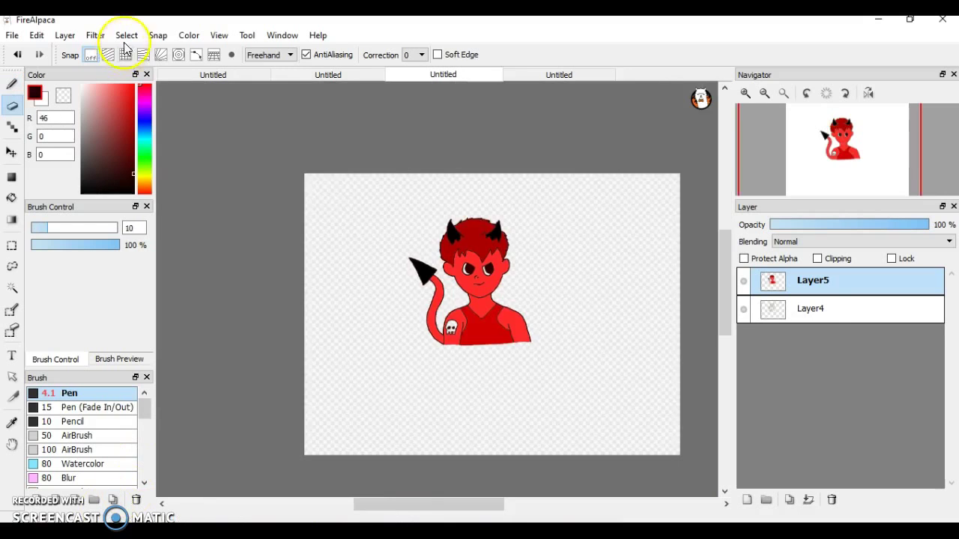
click(127, 35)
click(161, 179)
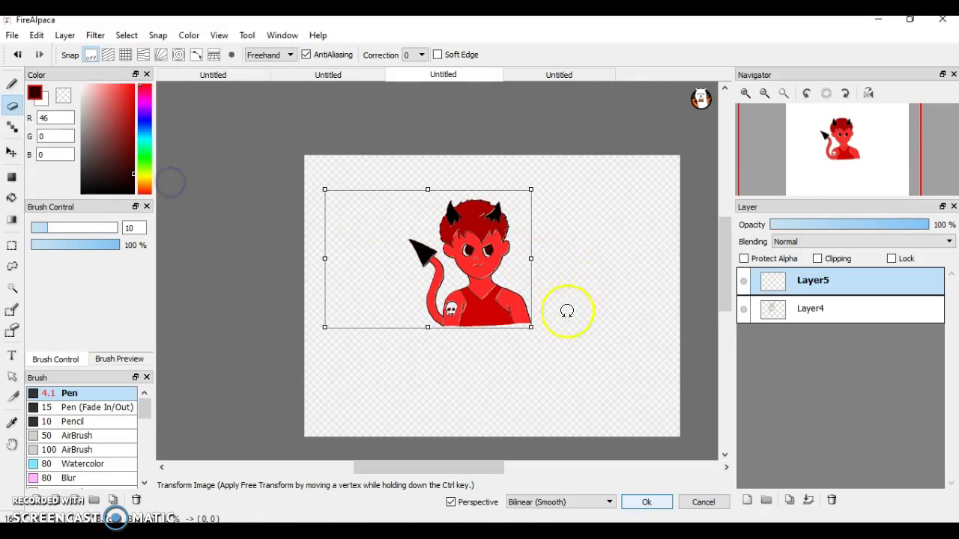
drag(540, 333, 663, 378)
drag(584, 362, 626, 411)
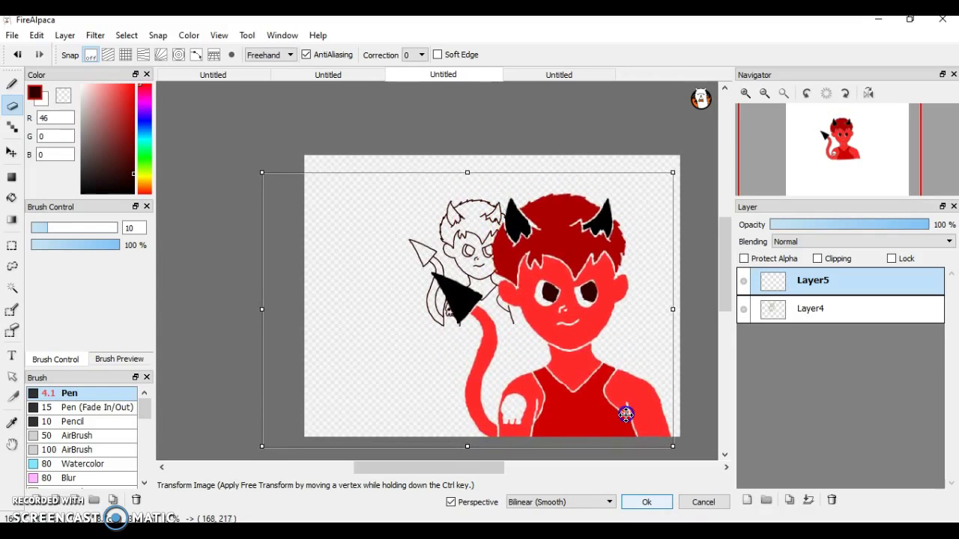
click(777, 308)
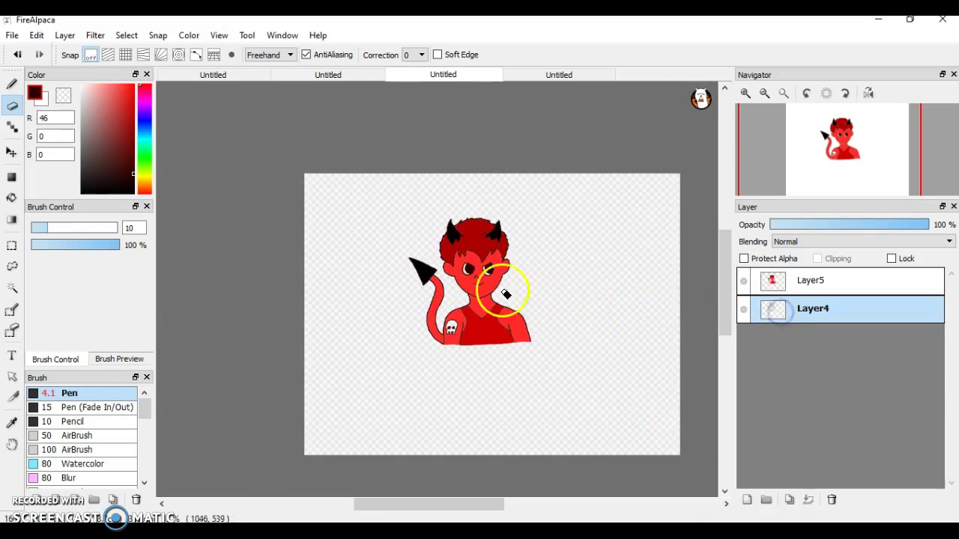
click(816, 284)
click(802, 311)
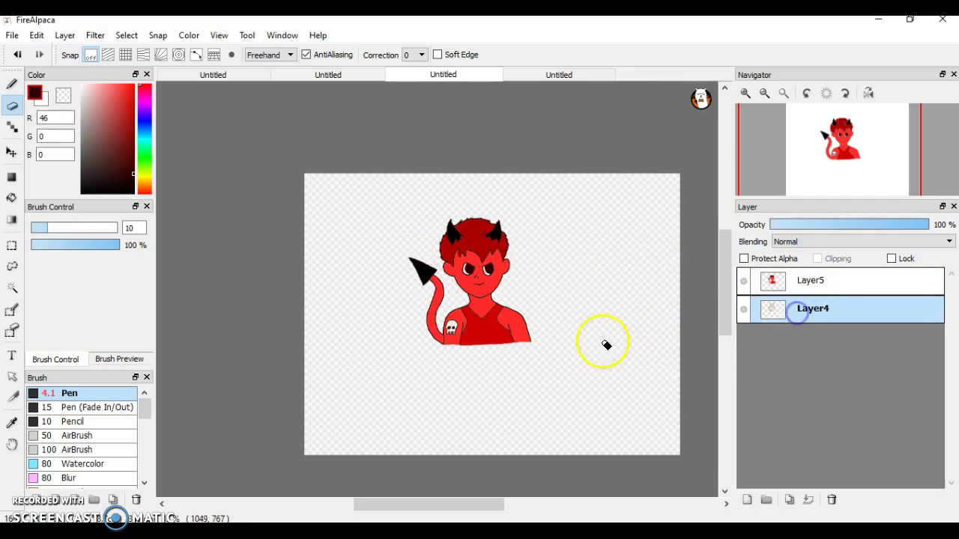
click(36, 35)
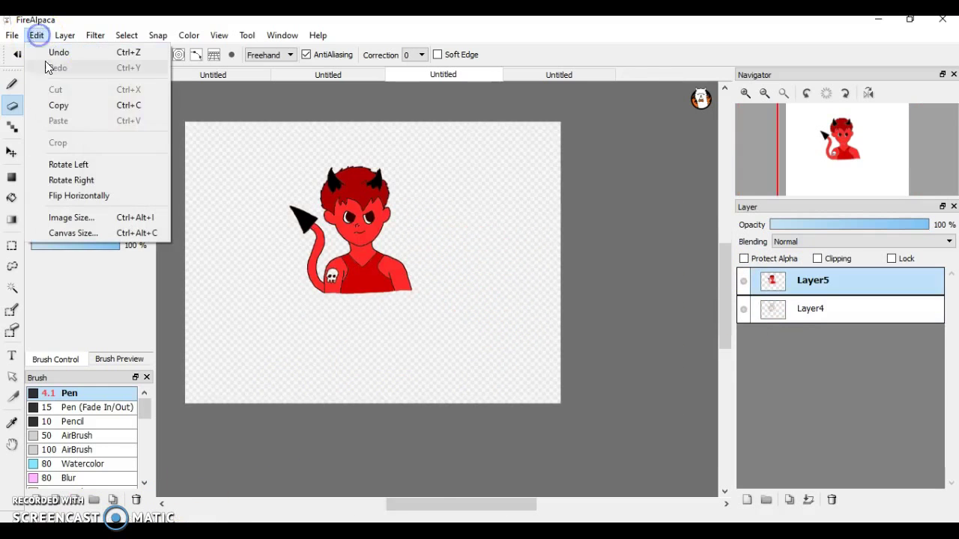
click(72, 218)
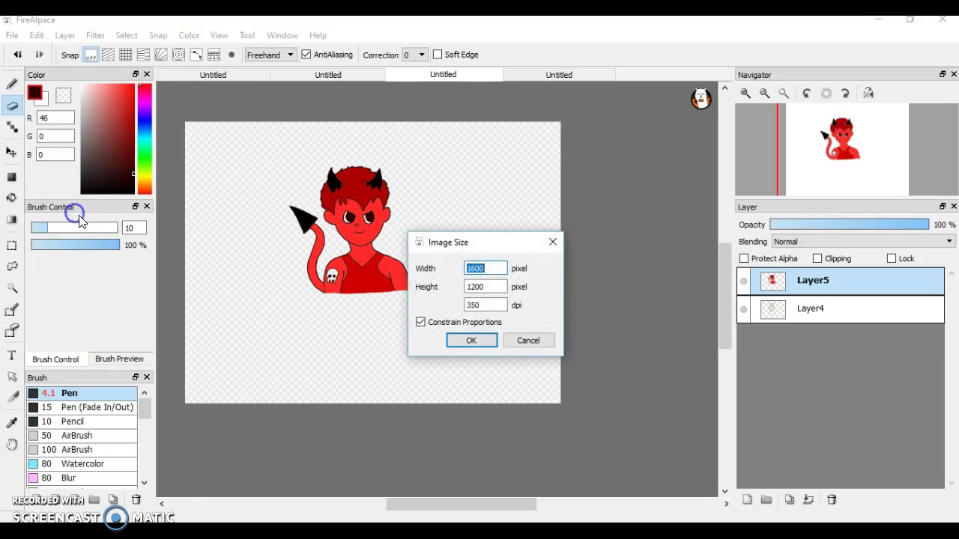
click(528, 341)
Step: Reduce the canvas width and height to a smaller square around the character
click(36, 35)
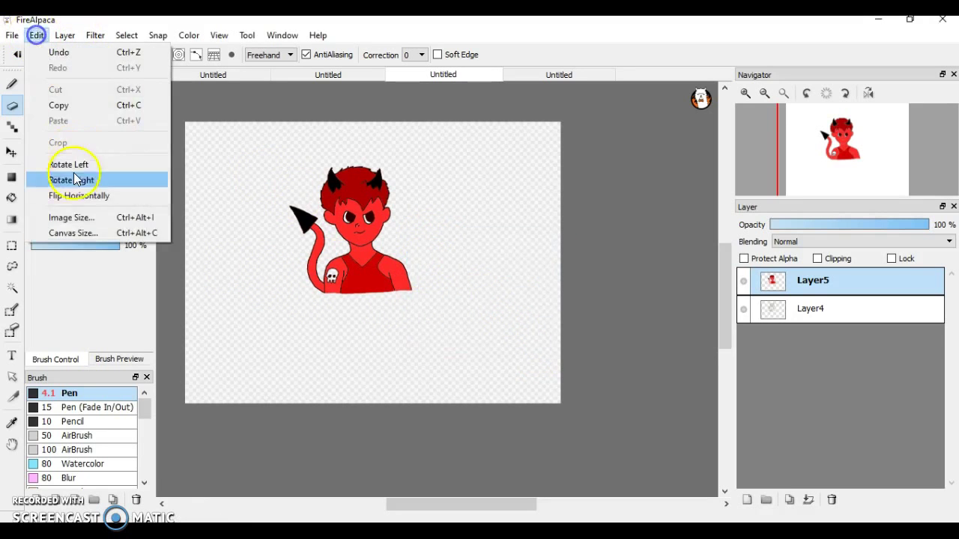
click(75, 232)
key(BackSpace)
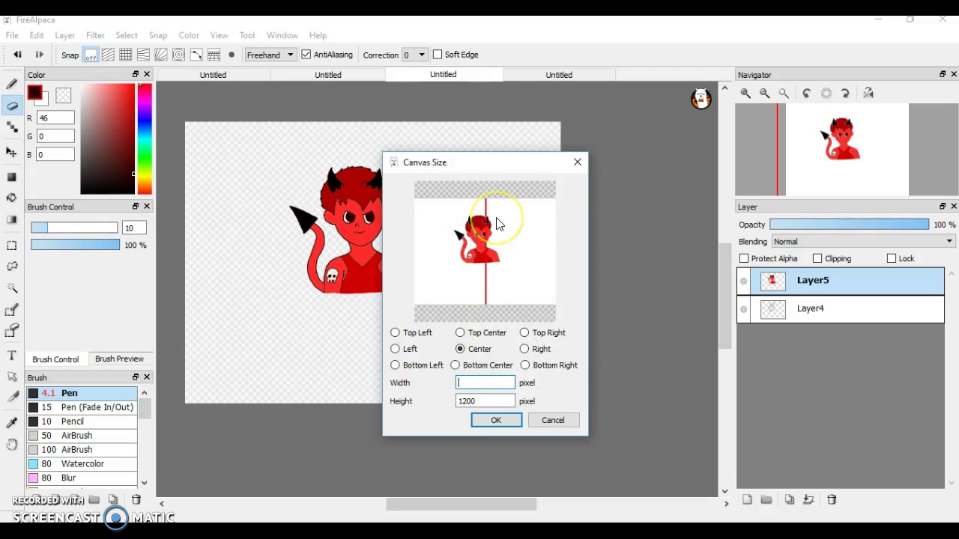
text(500)
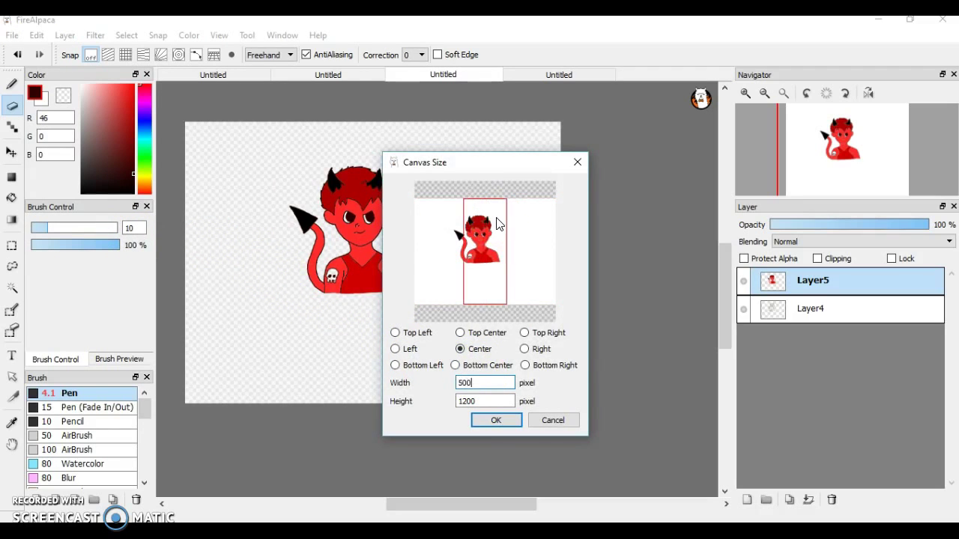
double_click(489, 401)
text(1)
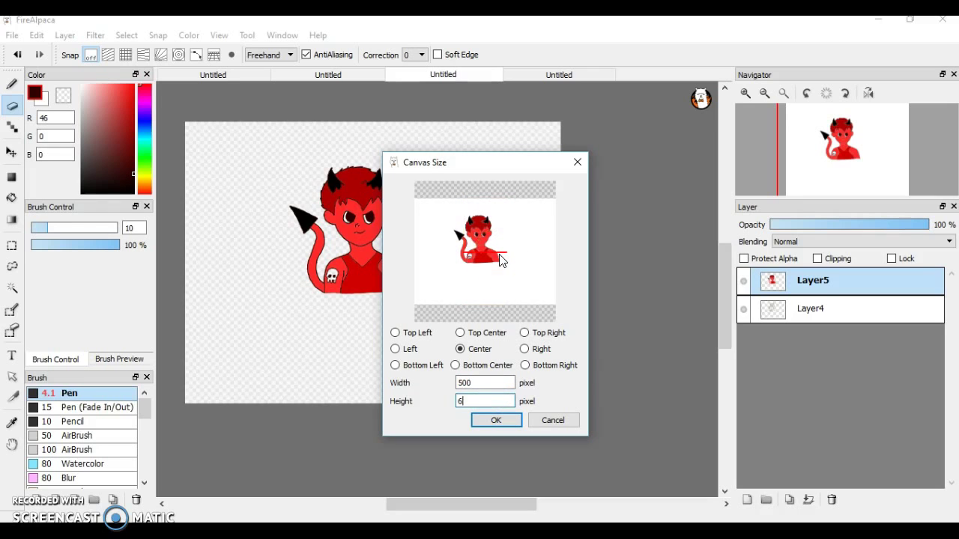
click(503, 423)
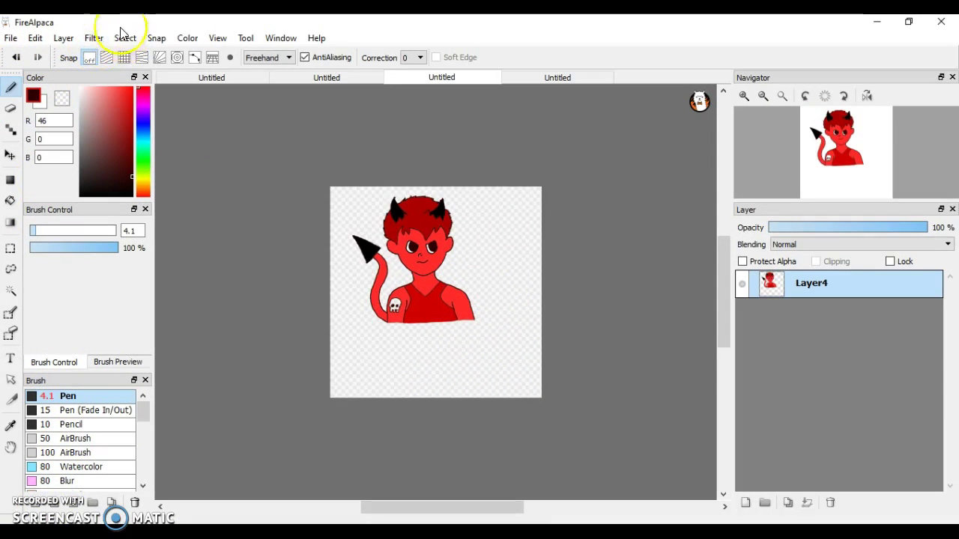
Step: Enlarge the character slightly with Transform and move it toward the lower middle of the canvas
click(124, 37)
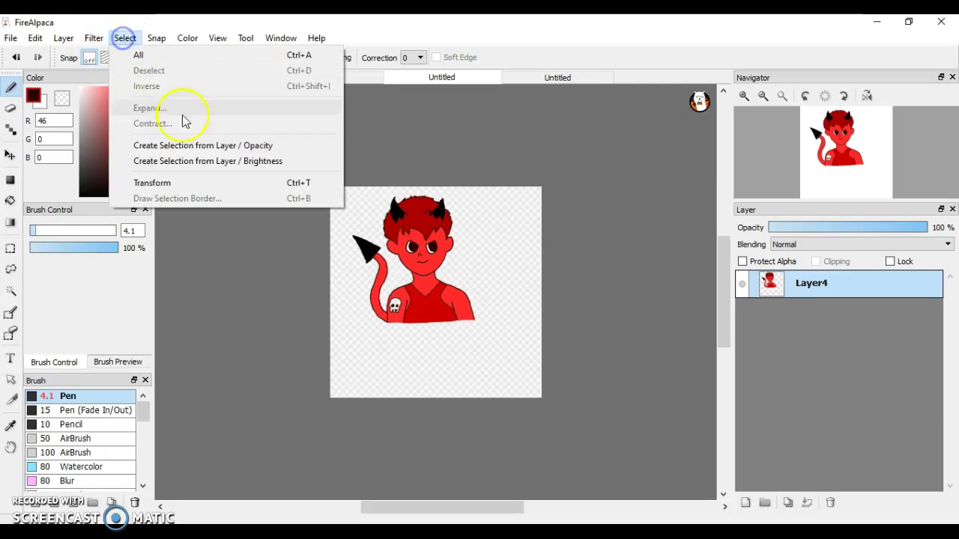
click(153, 183)
drag(450, 262, 503, 337)
drag(409, 253, 400, 233)
mouse_move(479, 308)
mouse_down()
mouse_move(465, 303)
mouse_move(474, 302)
mouse_up()
drag(427, 280, 407, 253)
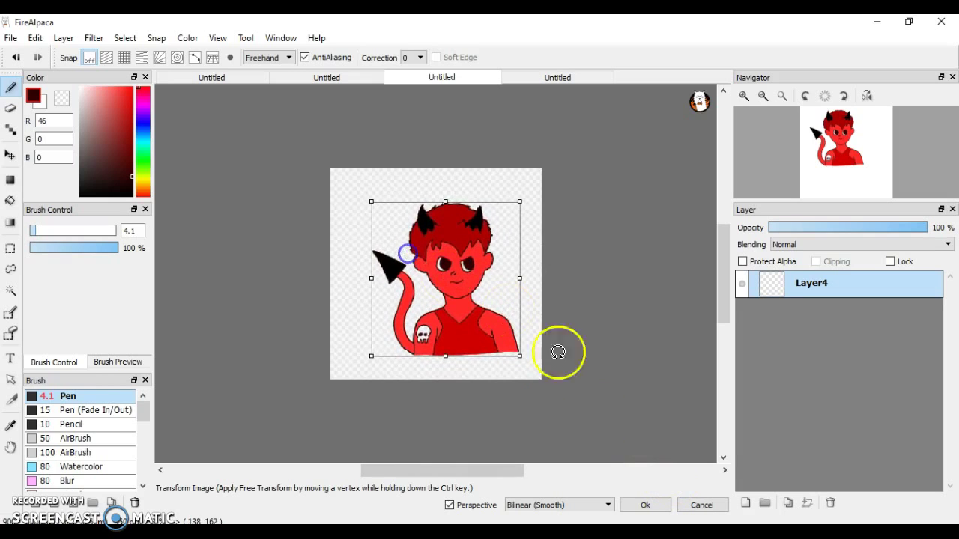
click(644, 504)
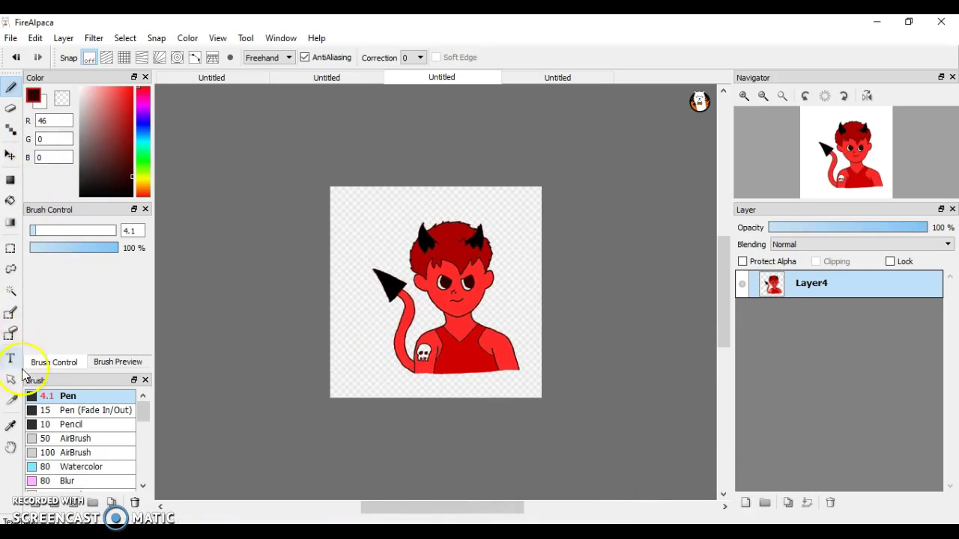
Step: Set the linear gradient's foreground to red (255, 0, 0) and its background to black, trying and undoing a diagonal gradient on Layer4
click(11, 227)
click(62, 98)
click(93, 151)
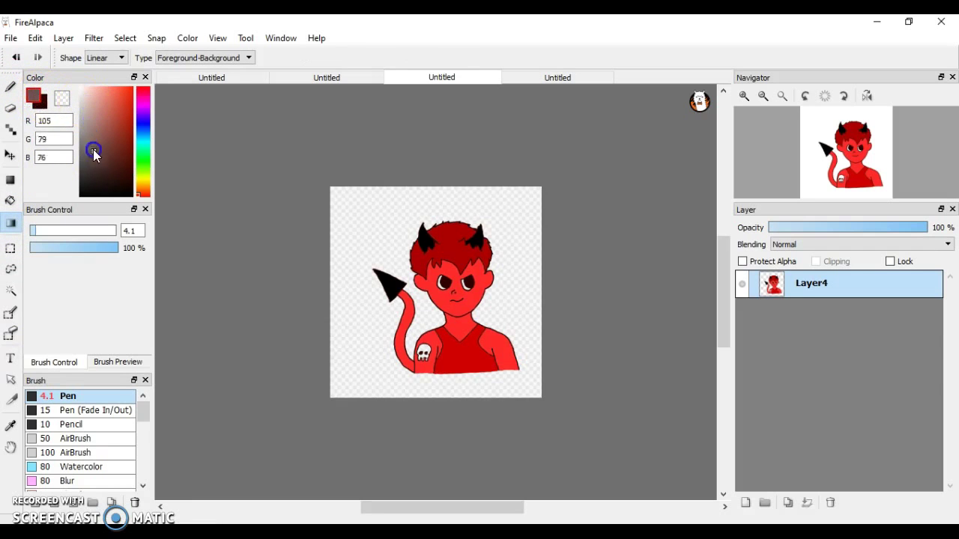
drag(92, 180, 85, 197)
click(36, 98)
click(103, 105)
mouse_move(135, 131)
mouse_down()
mouse_move(138, 140)
mouse_move(150, 70)
mouse_up()
drag(343, 203, 494, 327)
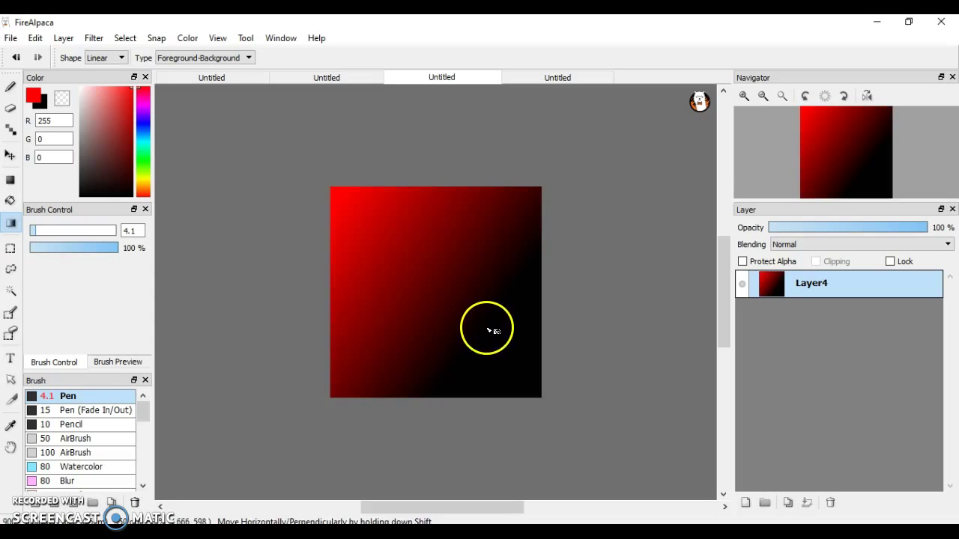
click(18, 56)
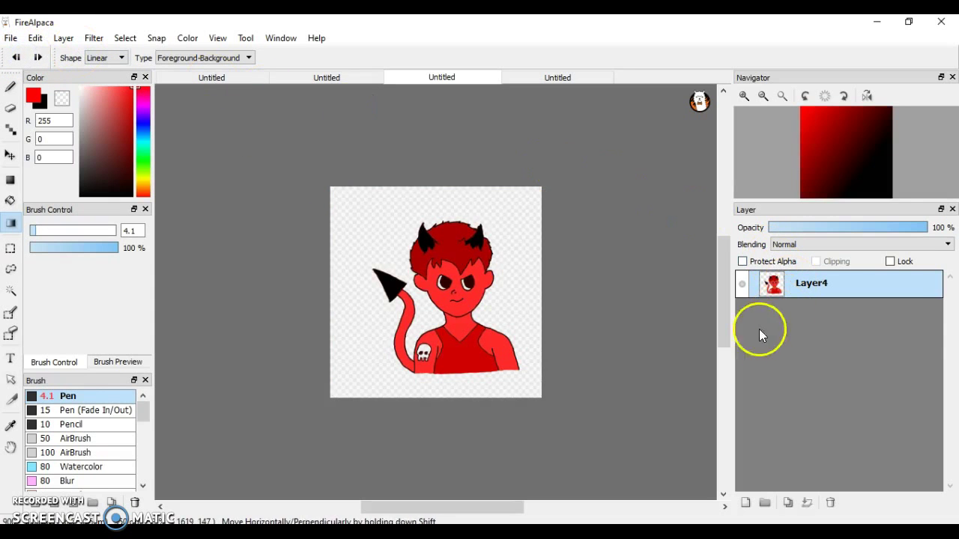
Step: Add a new layer, move it beneath Layer4, and try diagonal red-to-black gradients on it, undoing them
click(746, 503)
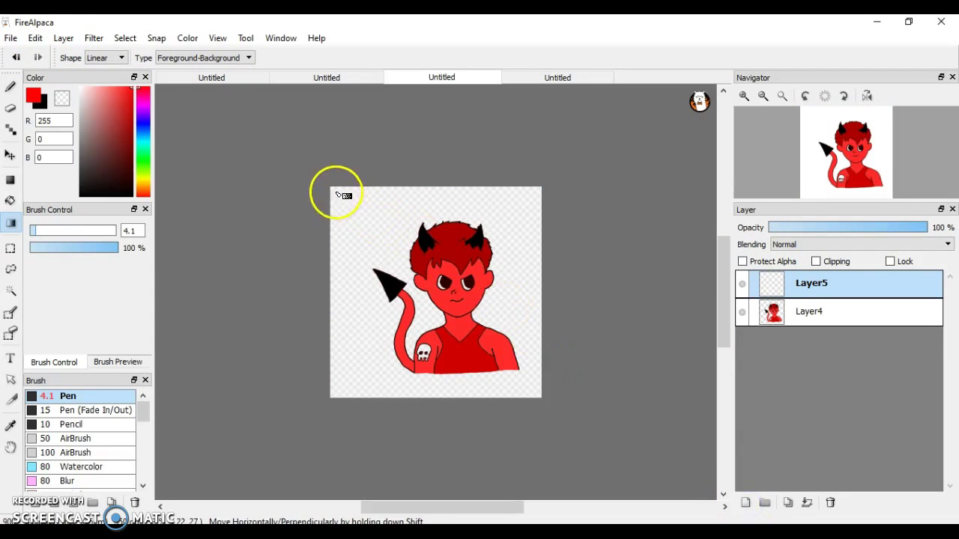
drag(343, 199, 434, 280)
click(15, 57)
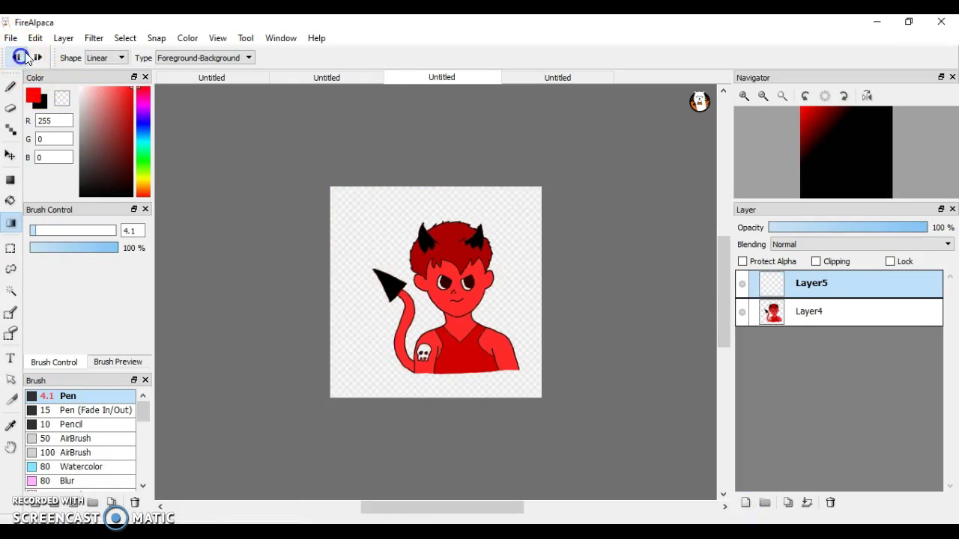
click(815, 293)
drag(815, 293, 814, 325)
drag(374, 216, 423, 276)
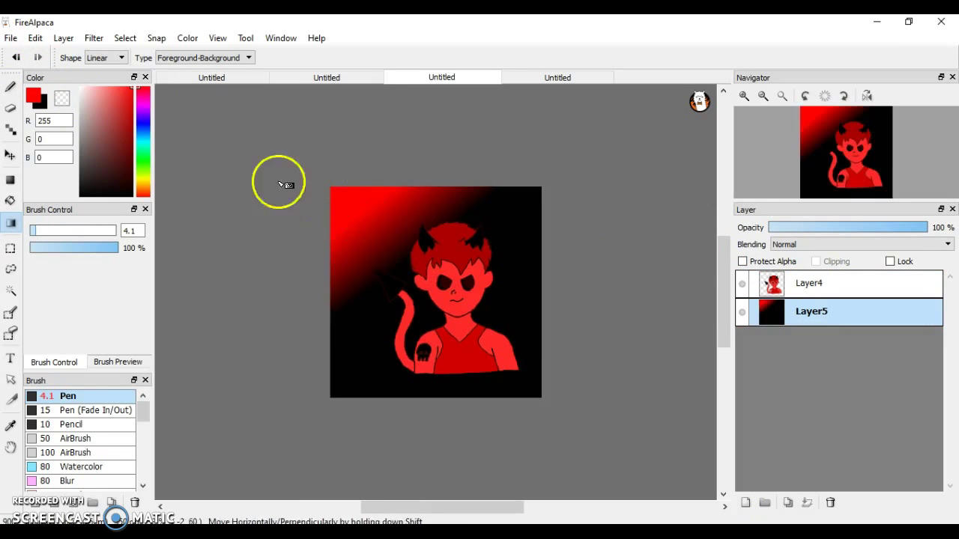
click(16, 57)
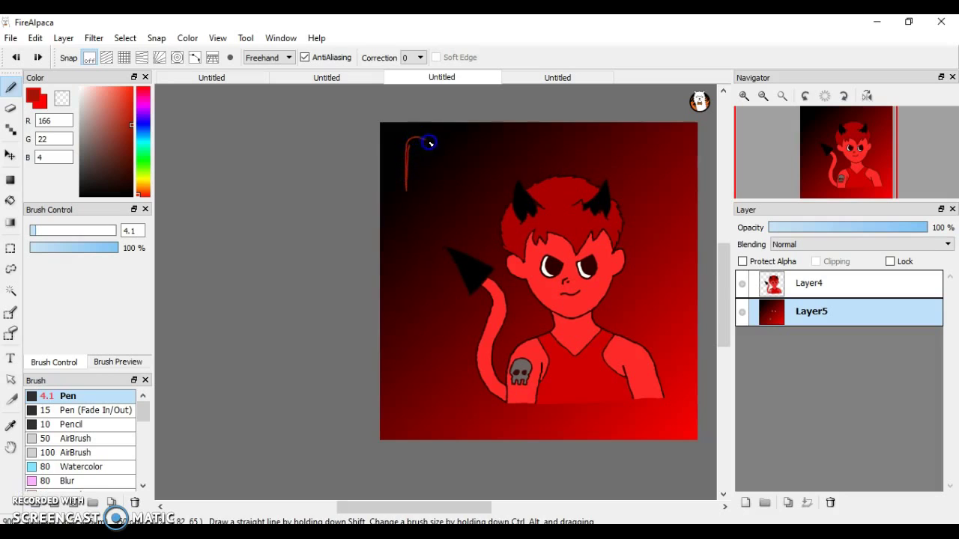
Step: Handwrite the character's name in dark red (166, 22, 4) pen at the upper left of the gradient background, redoing the misspelled letter
drag(405, 190, 417, 191)
drag(440, 184, 454, 181)
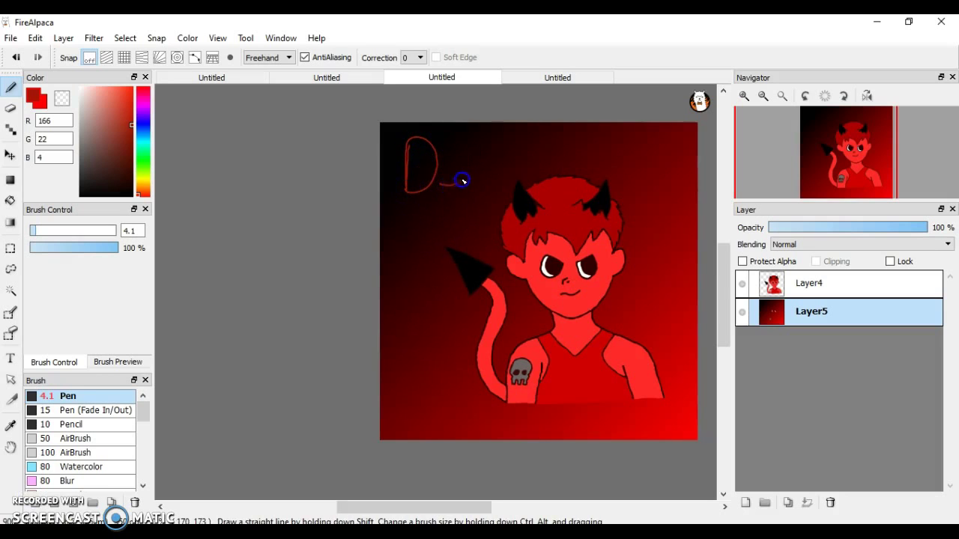
click(16, 57)
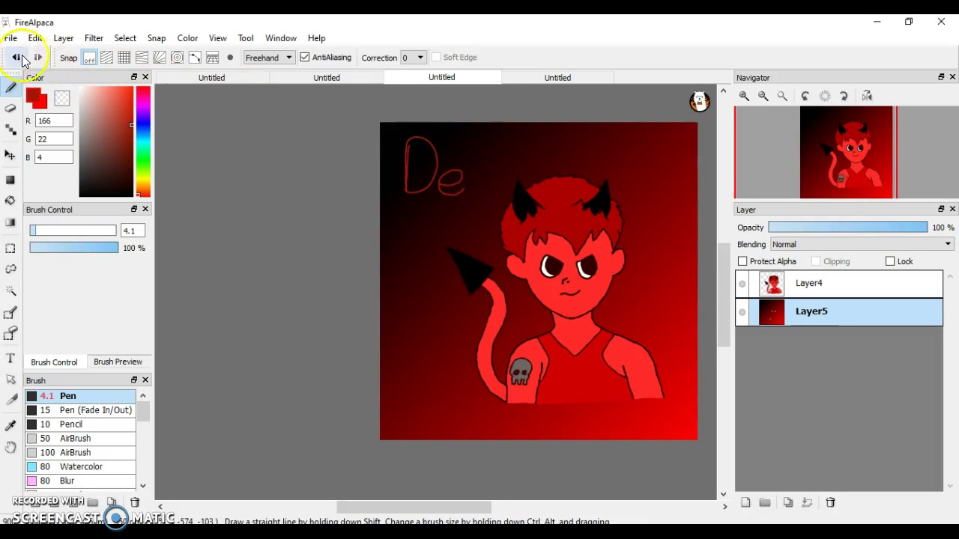
drag(450, 194, 449, 192)
drag(457, 150, 454, 152)
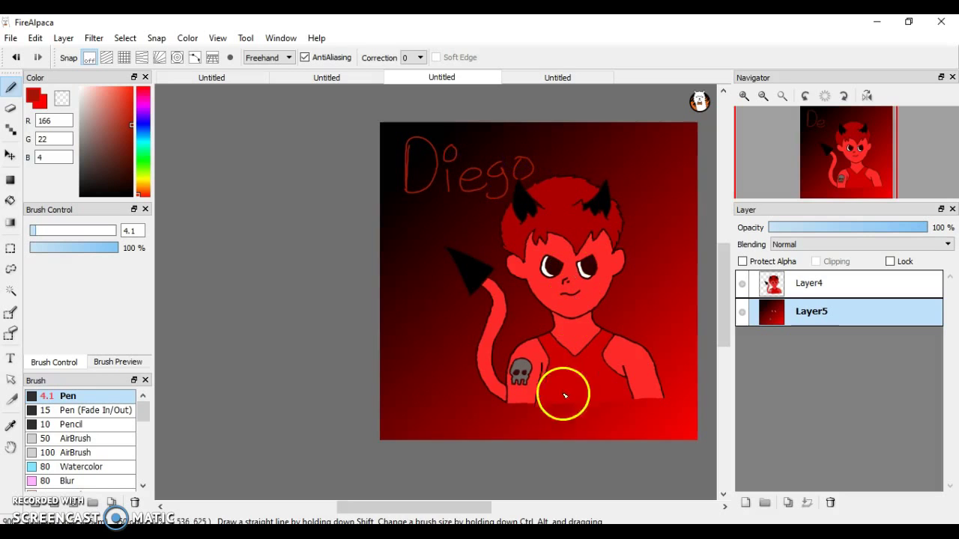
drag(398, 506, 419, 505)
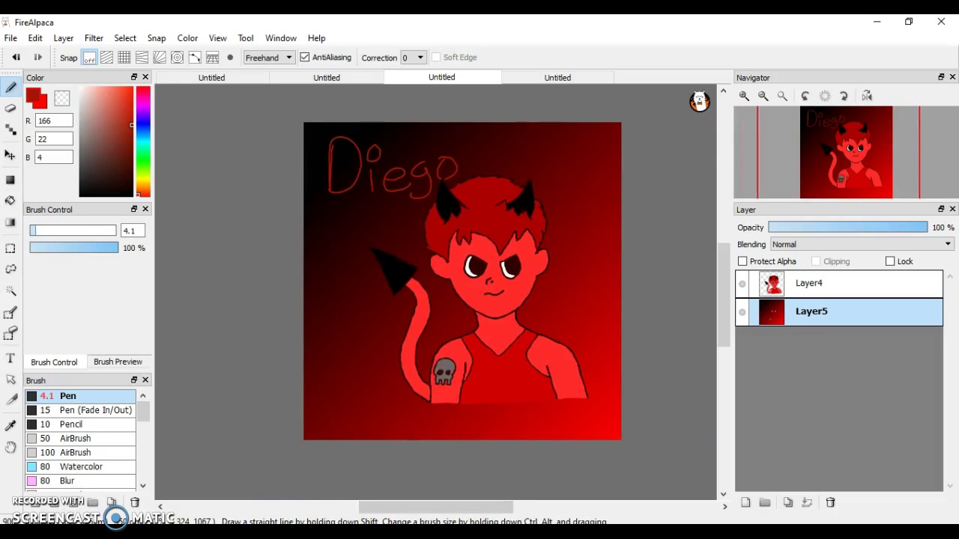